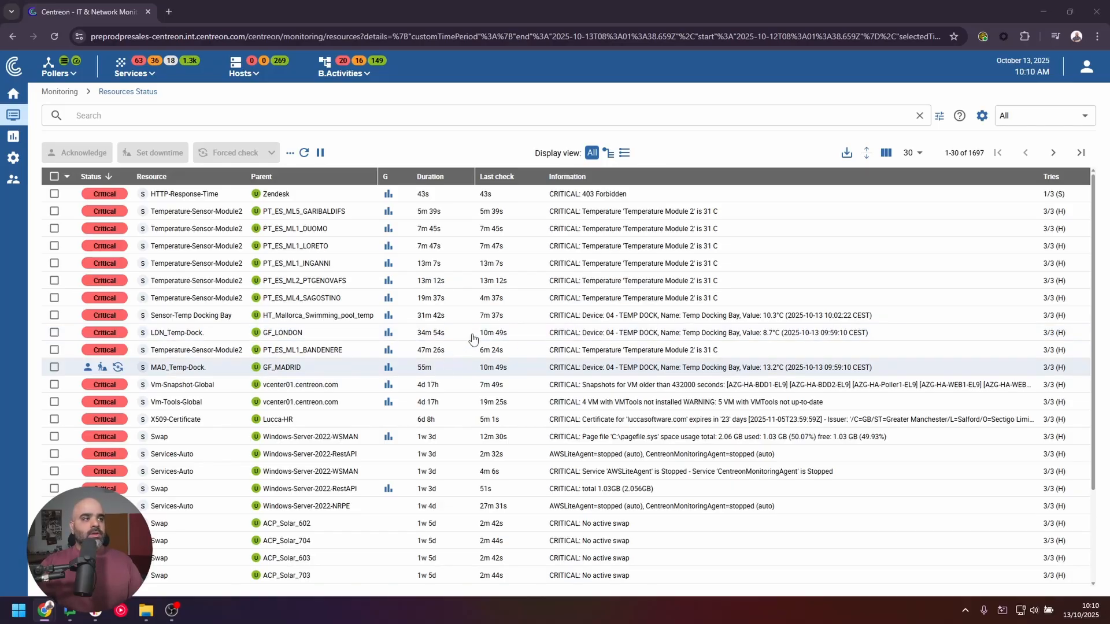
# Step: In host discovery, start a new job named "SNMP DIscovery Example"
pyautogui.moveTo(23, 160)
pyautogui.moveTo(87, 160)
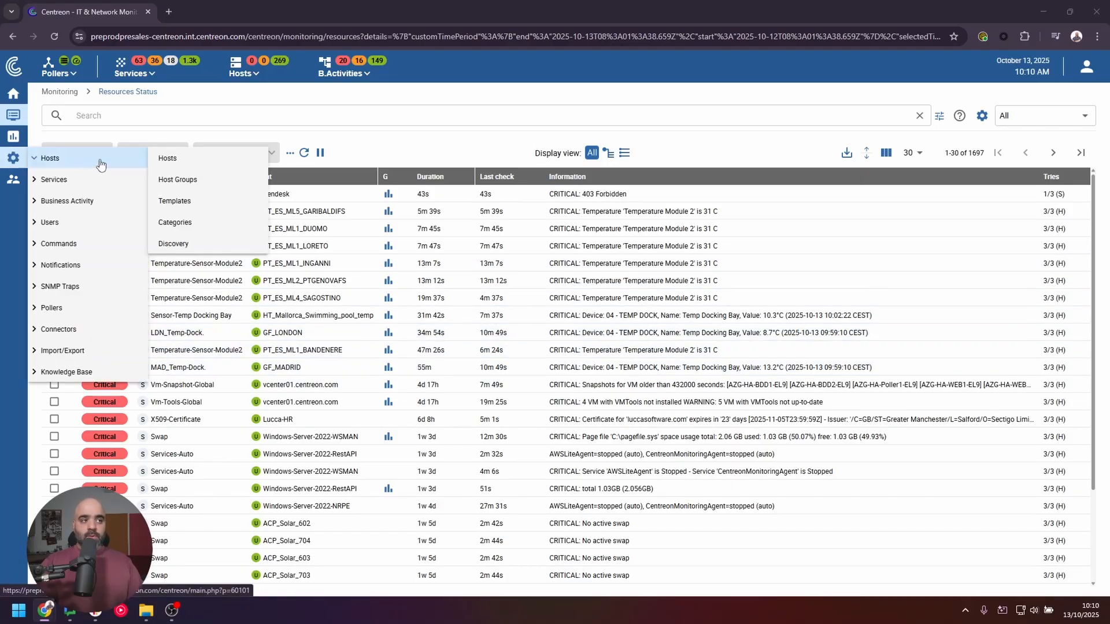
pyautogui.click(214, 243)
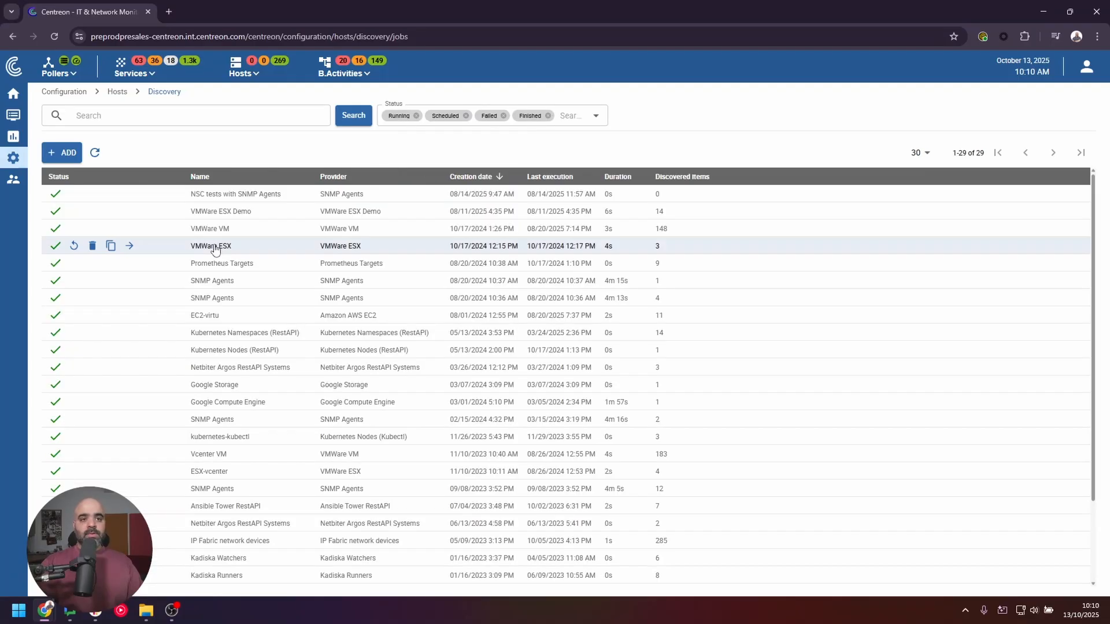
pyautogui.click(65, 154)
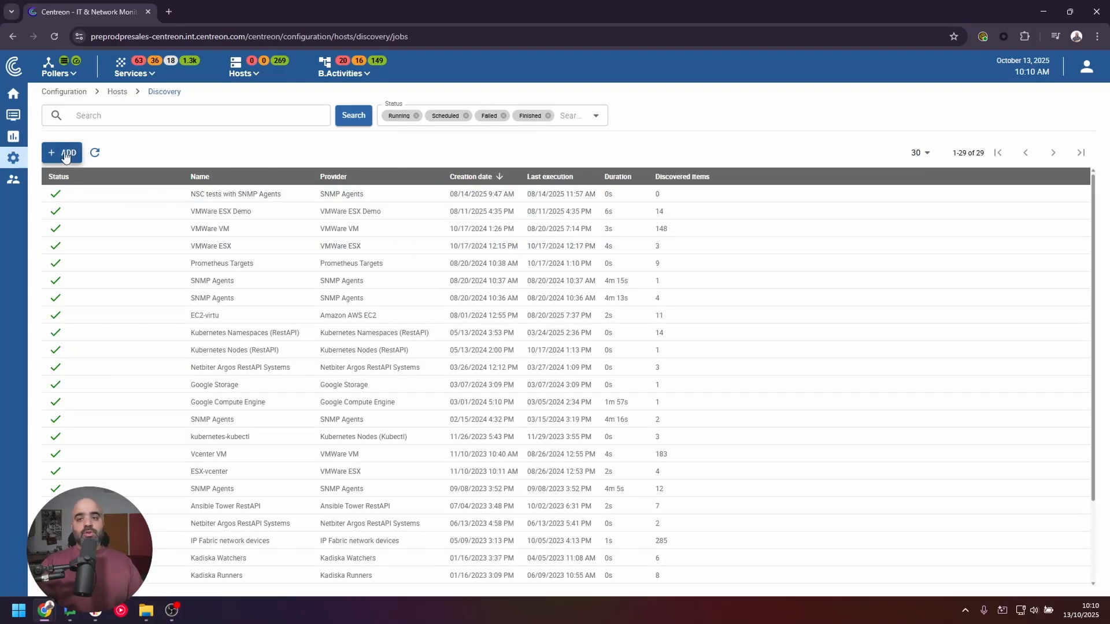
pyautogui.click(446, 191)
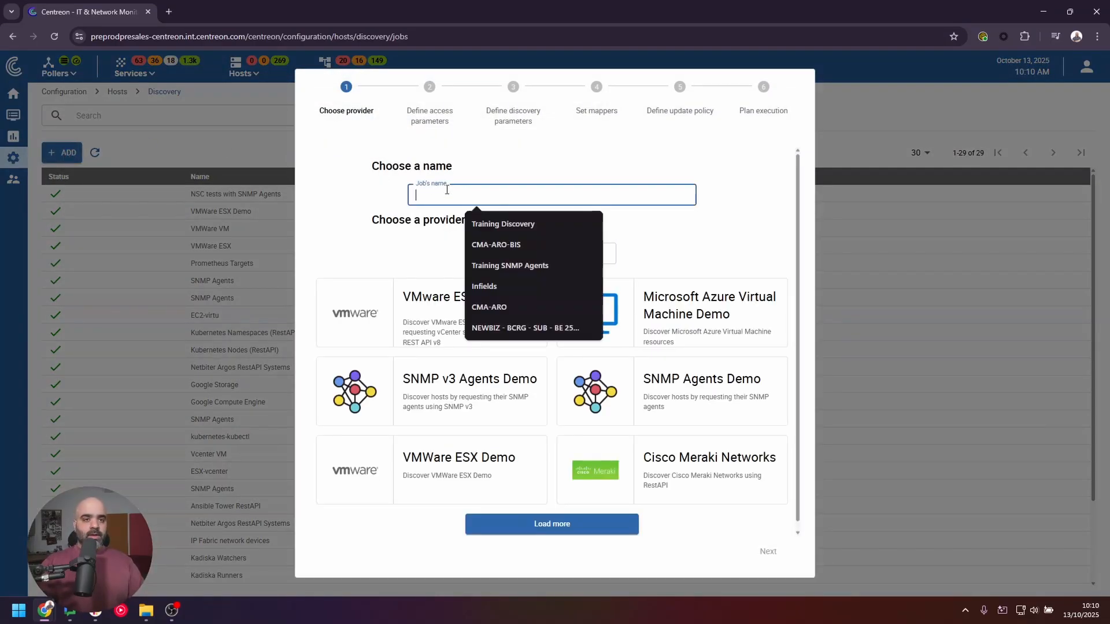
pyautogui.write('SNMP')
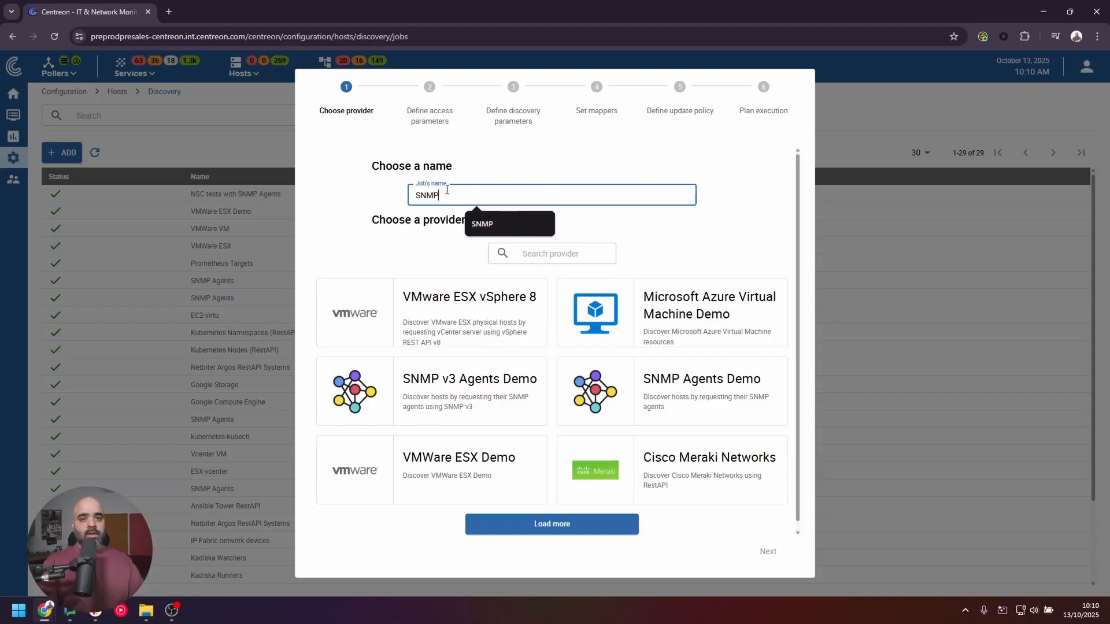
pyautogui.write(' Discover')
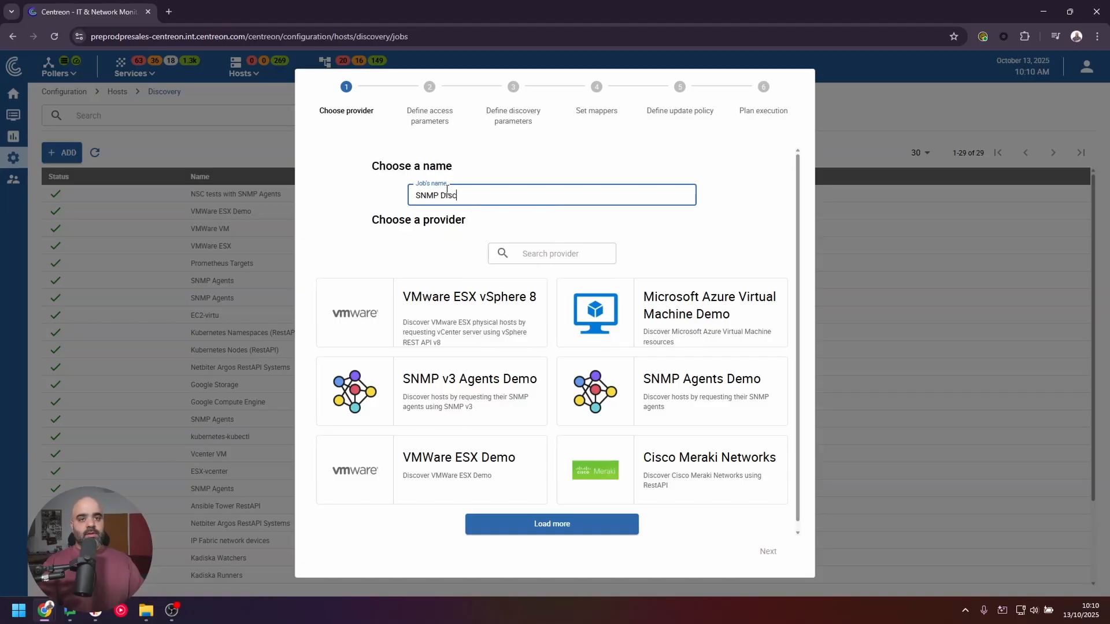
pyautogui.write('y Example')
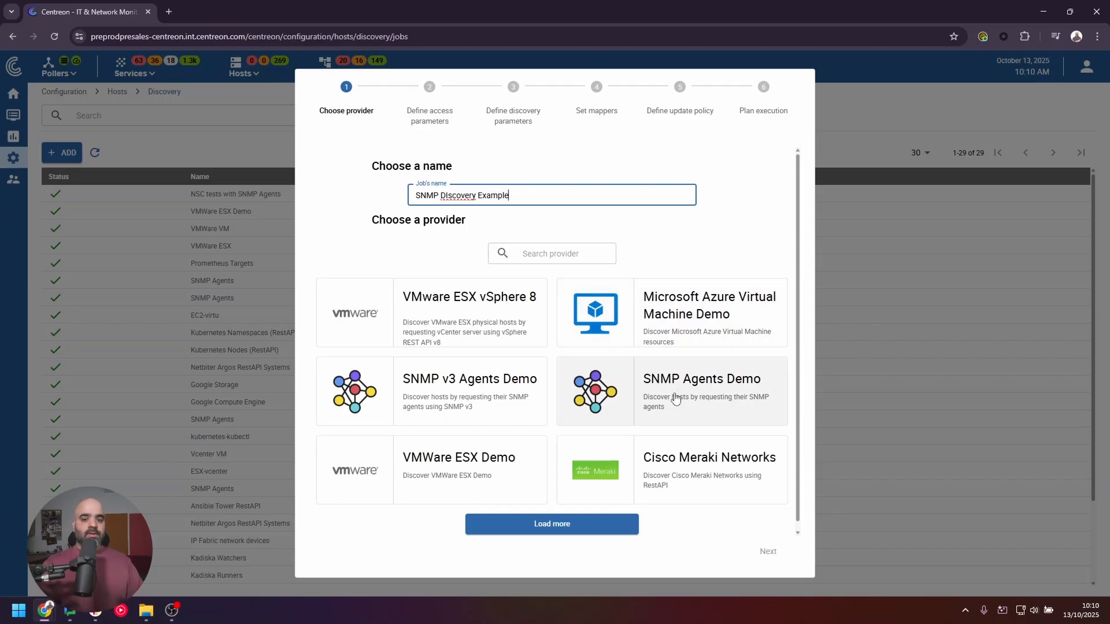
# Step: Choose the SNMP Agents Demo provider for the job and keep Central AWS as the monitoring server
pyautogui.click(627, 383)
pyautogui.click(770, 552)
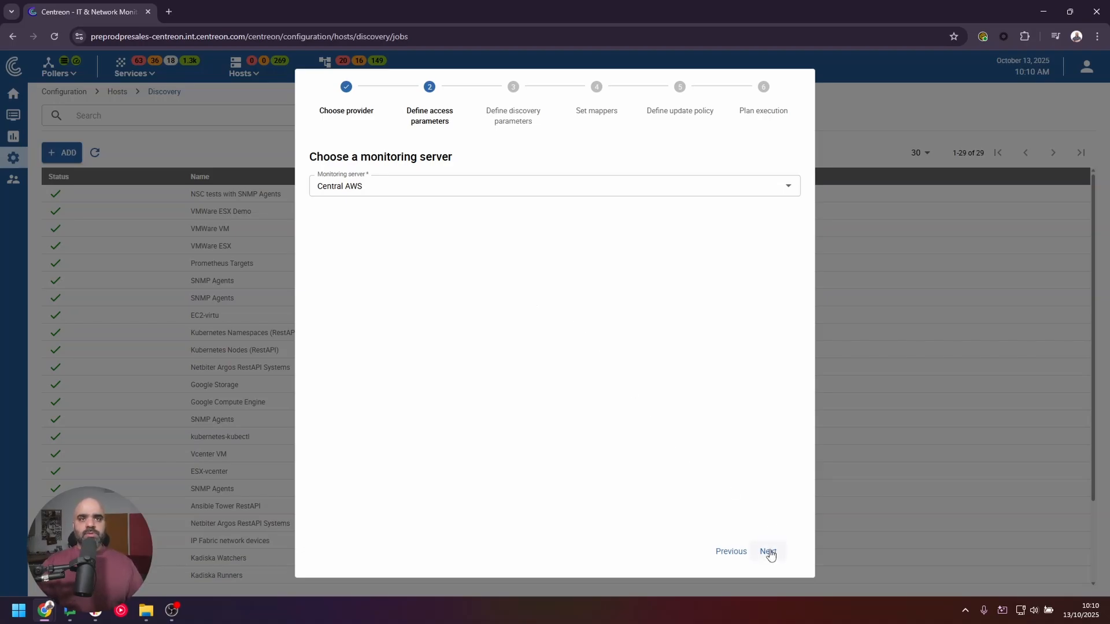
pyautogui.click(769, 552)
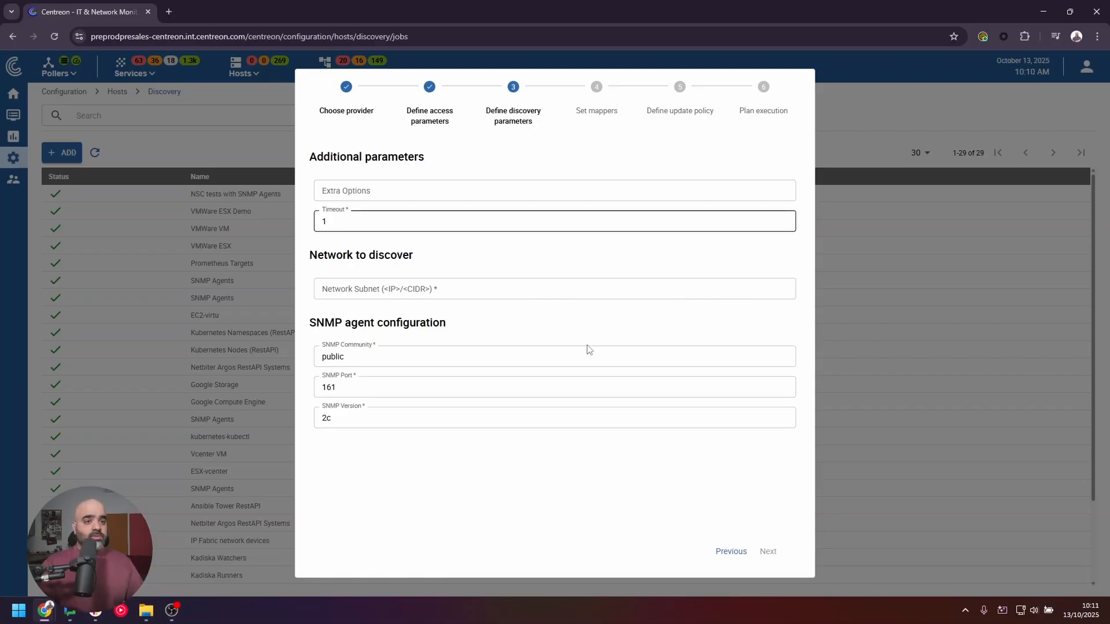
# Step: Set the network subnet to discover to 172.24.5.0/24 and keep the default SNMP agent configuration
pyautogui.click(346, 296)
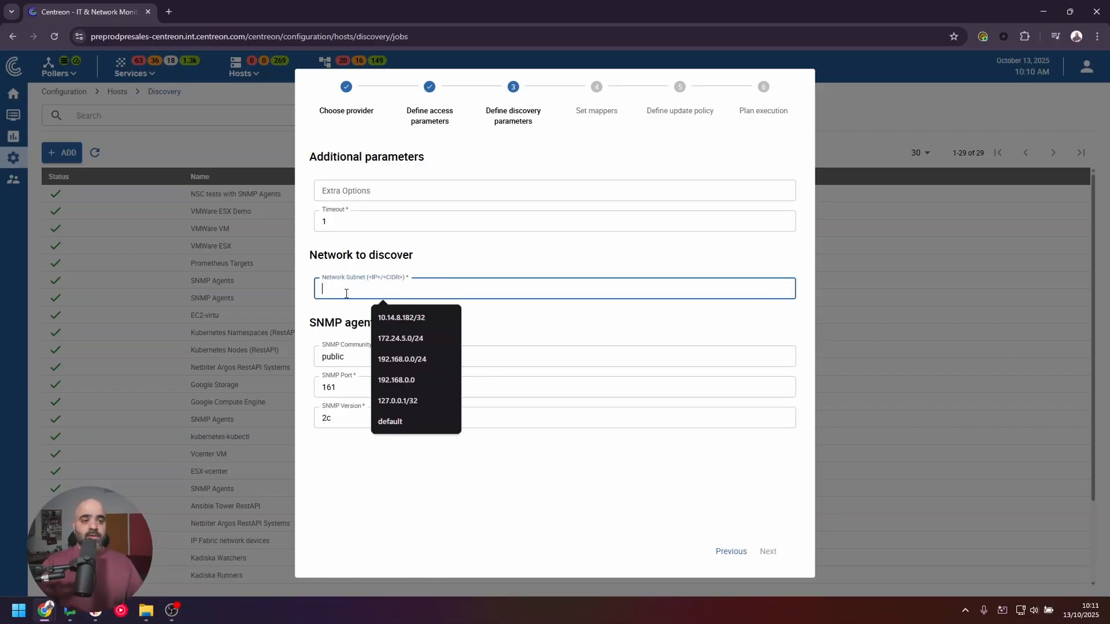
pyautogui.click(411, 347)
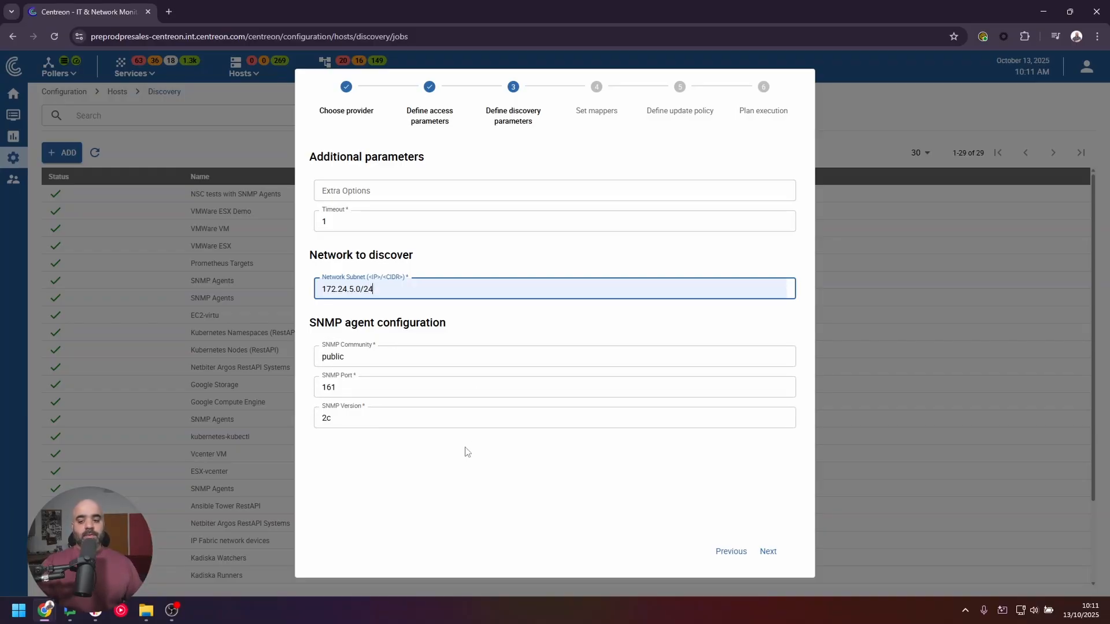
pyautogui.click(768, 551)
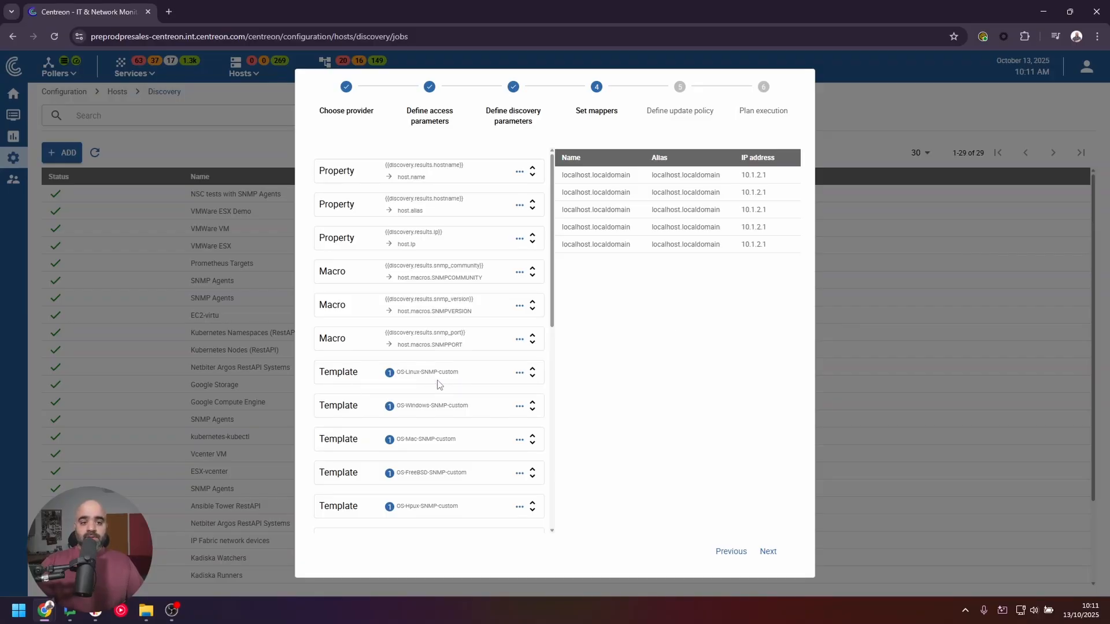
# Step: Examine the conditions of the OS-Linux-SNMP-custom template mapper and close it without changes
pyautogui.scroll(-1, 407, 374)
pyautogui.scroll(-2, 407, 374)
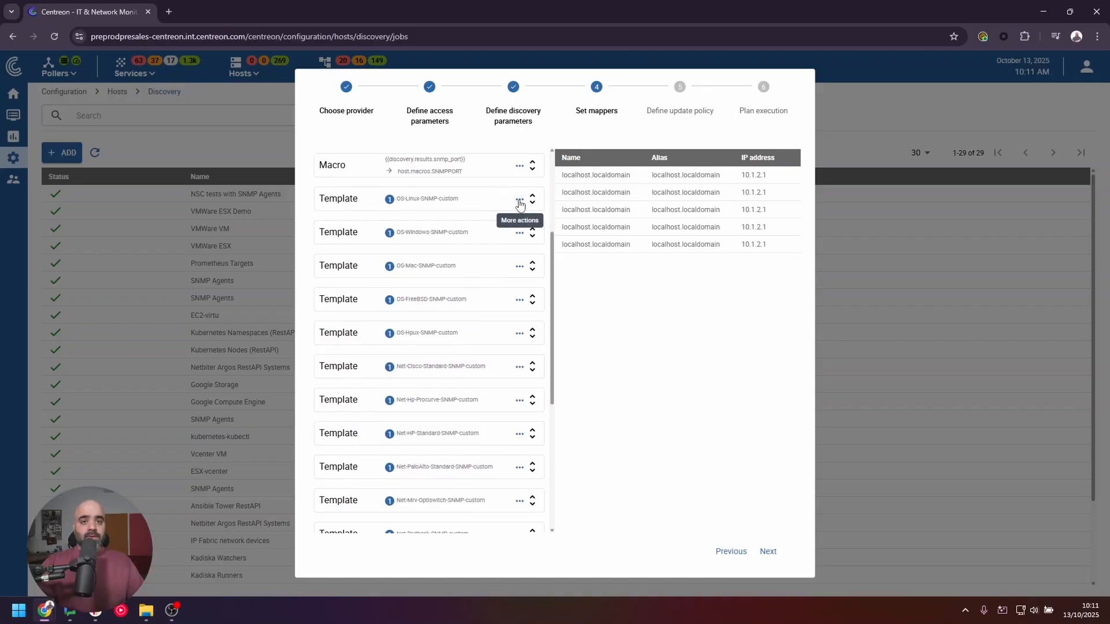
pyautogui.click(519, 199)
pyautogui.click(519, 237)
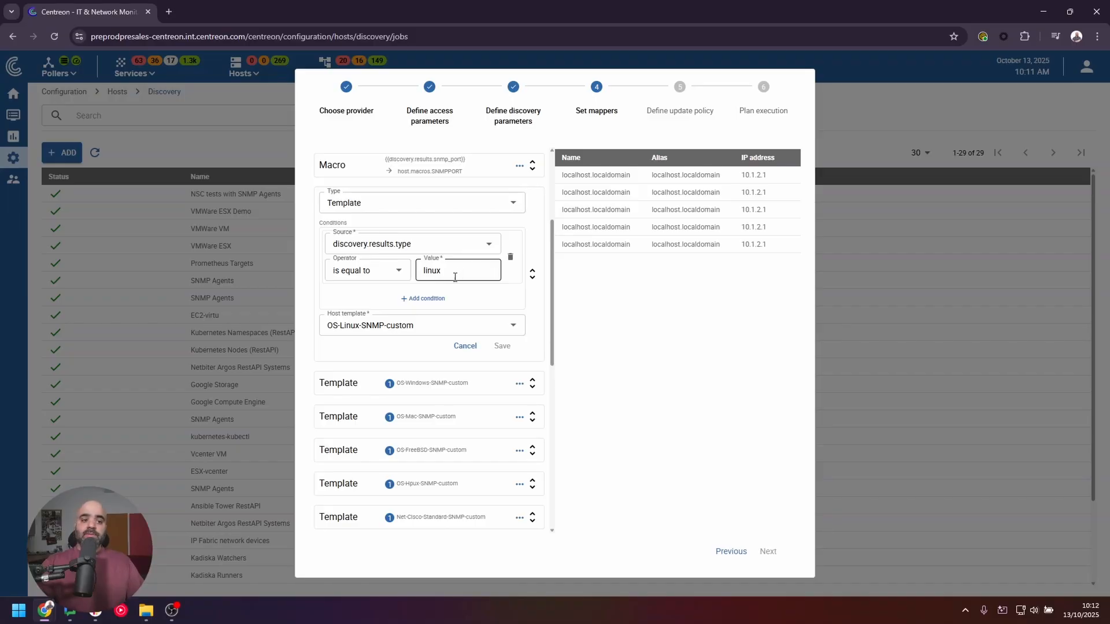
pyautogui.scroll(-1, 450, 276)
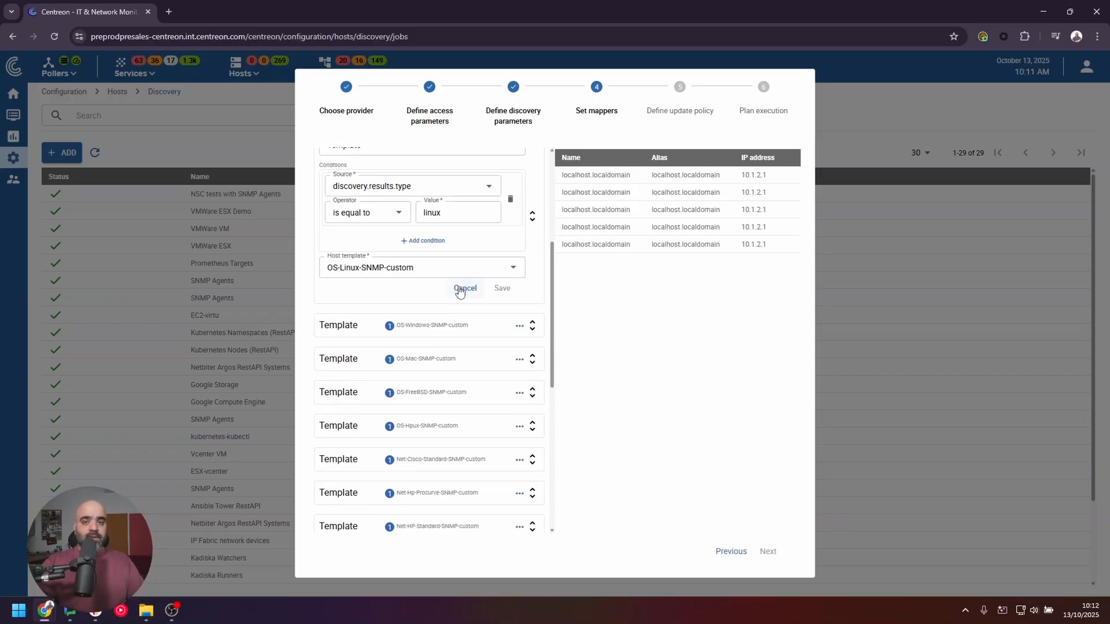
pyautogui.click(464, 288)
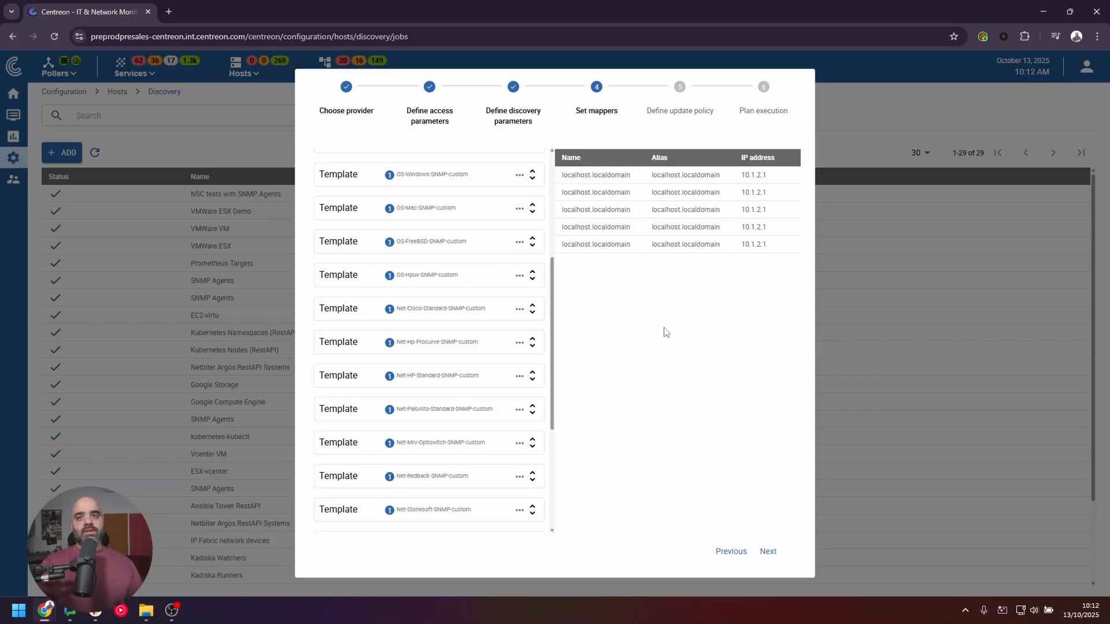
# Step: Accept the mappers, check the automatic analysis options, and set the update policy to manual analysis
pyautogui.click(767, 552)
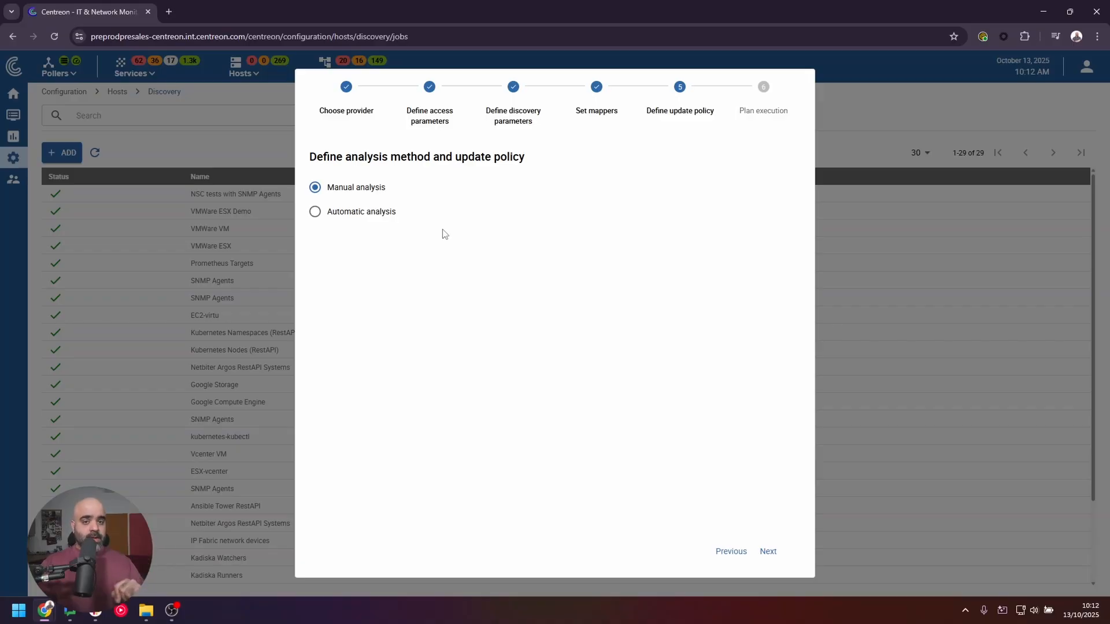
pyautogui.click(358, 214)
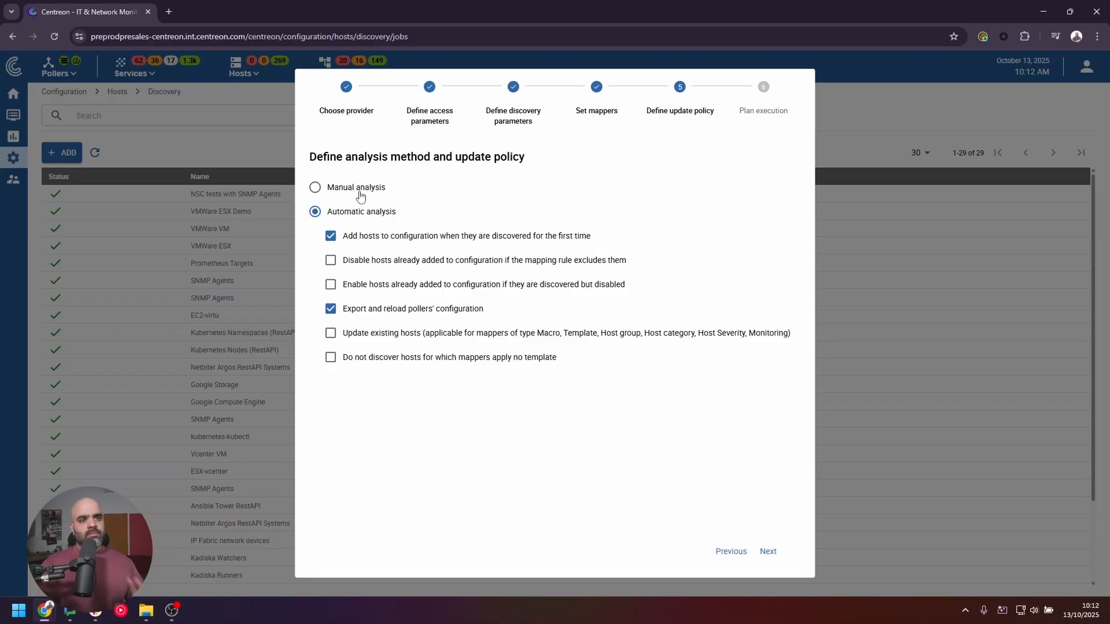
pyautogui.click(357, 189)
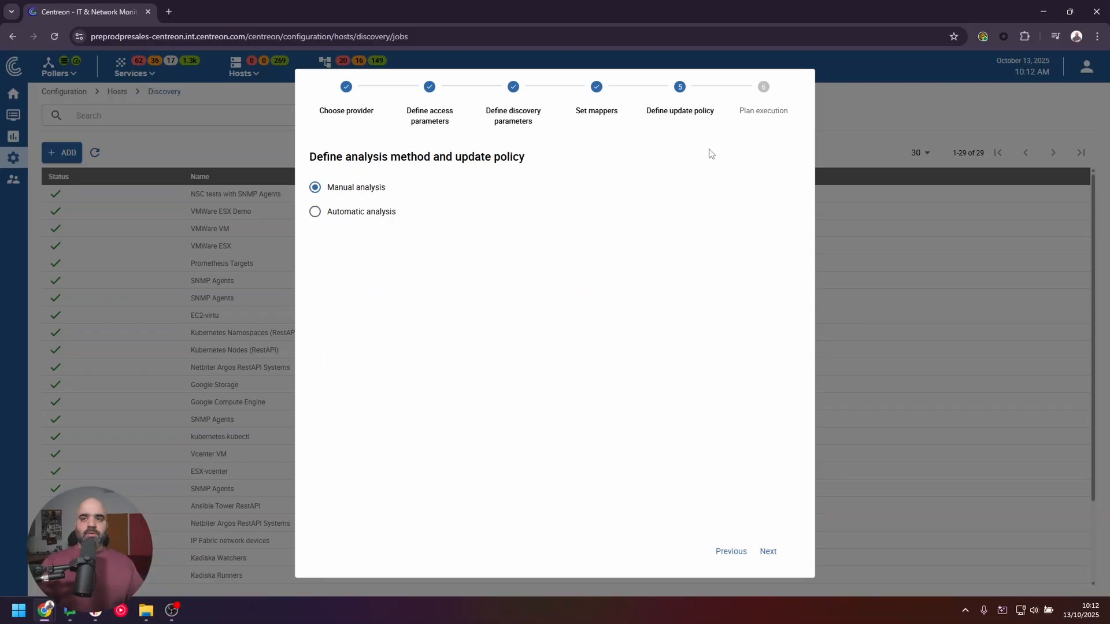
pyautogui.click(767, 551)
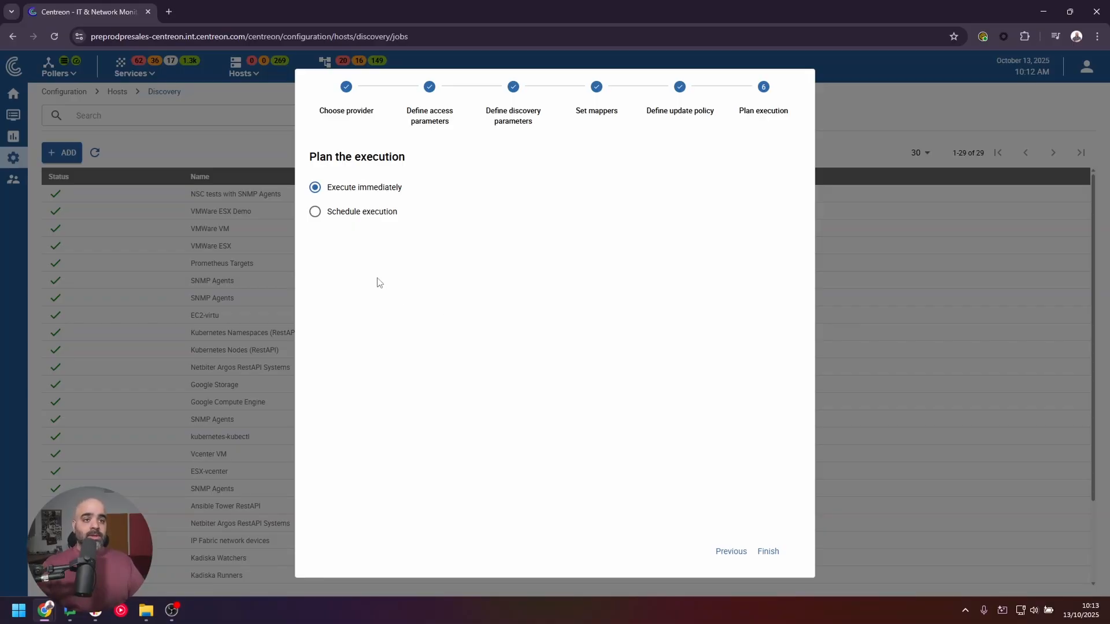
# Step: Check the scheduling types, set the job to execute immediately, and finish creating it
pyautogui.click(372, 211)
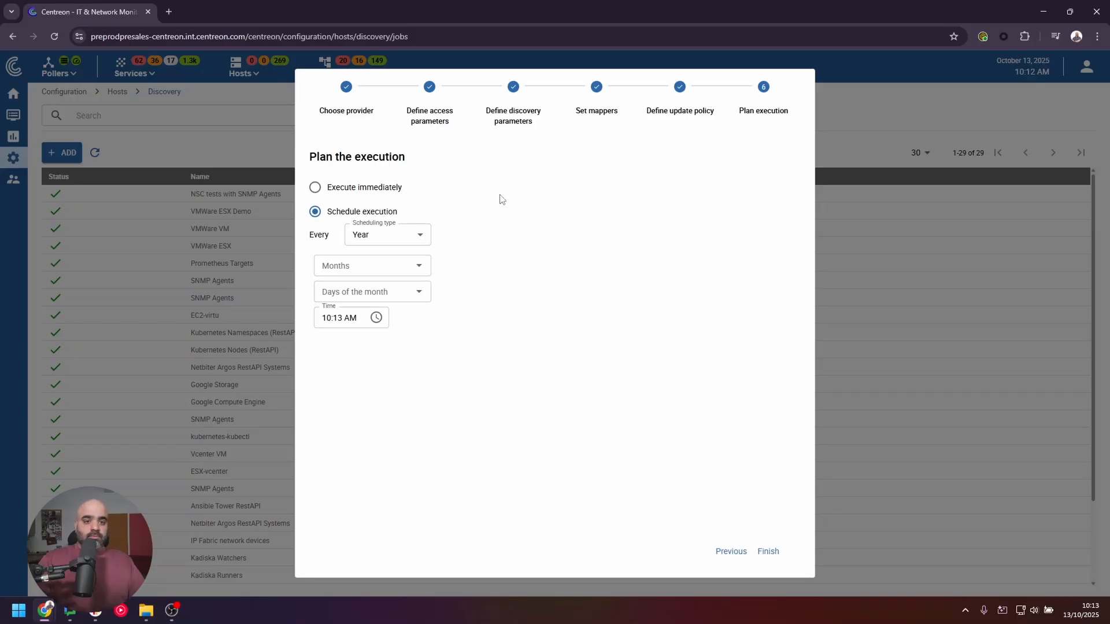
pyautogui.click(395, 239)
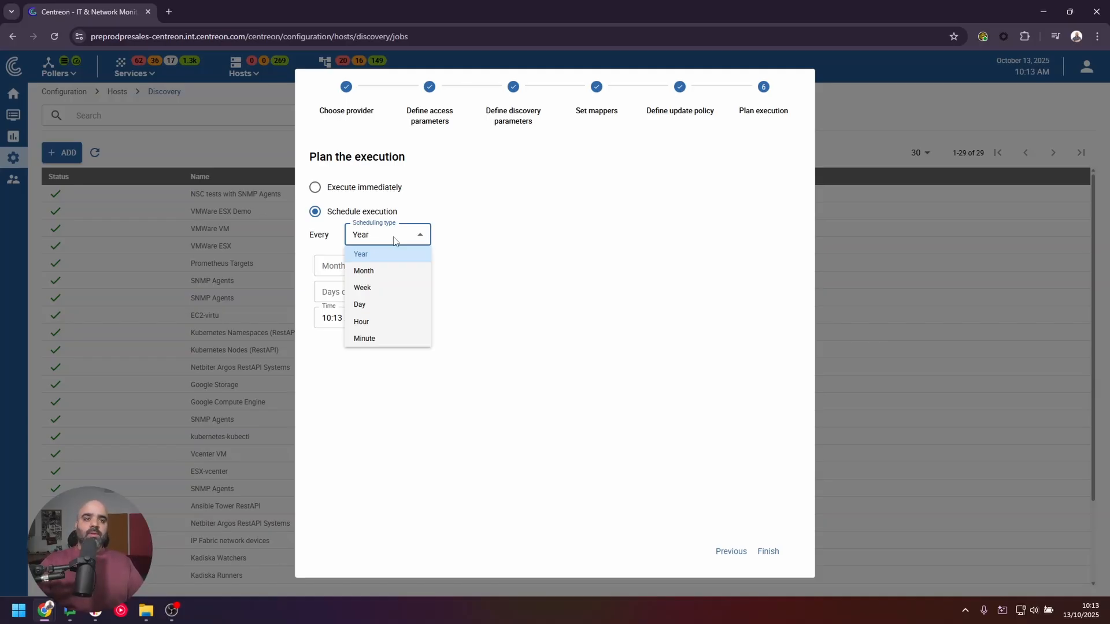
pyautogui.click(327, 191)
pyautogui.click(345, 197)
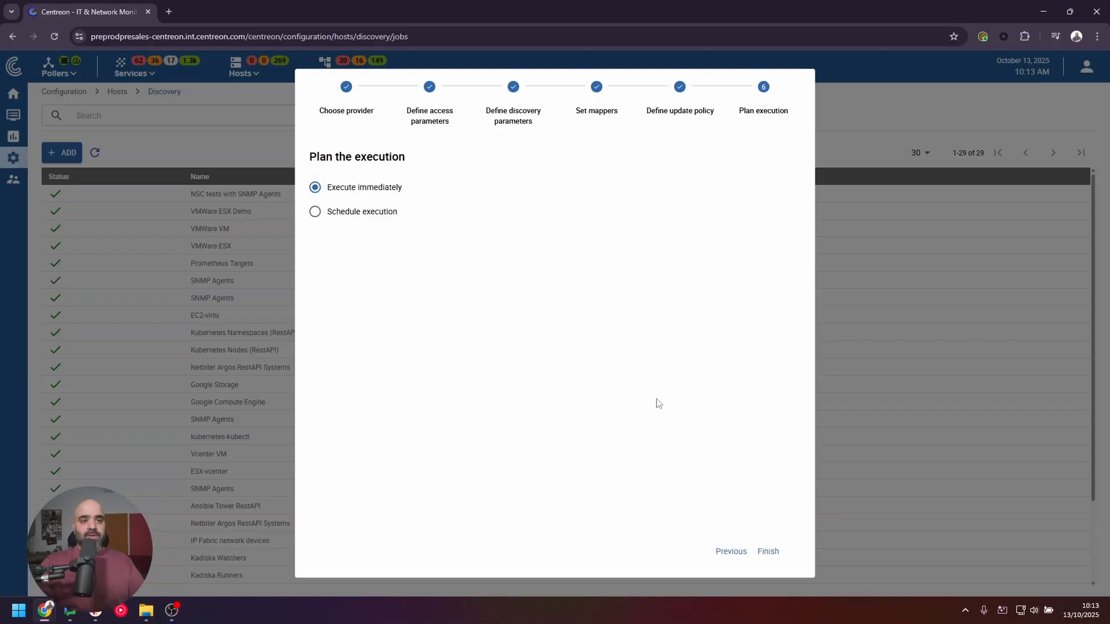
pyautogui.click(767, 551)
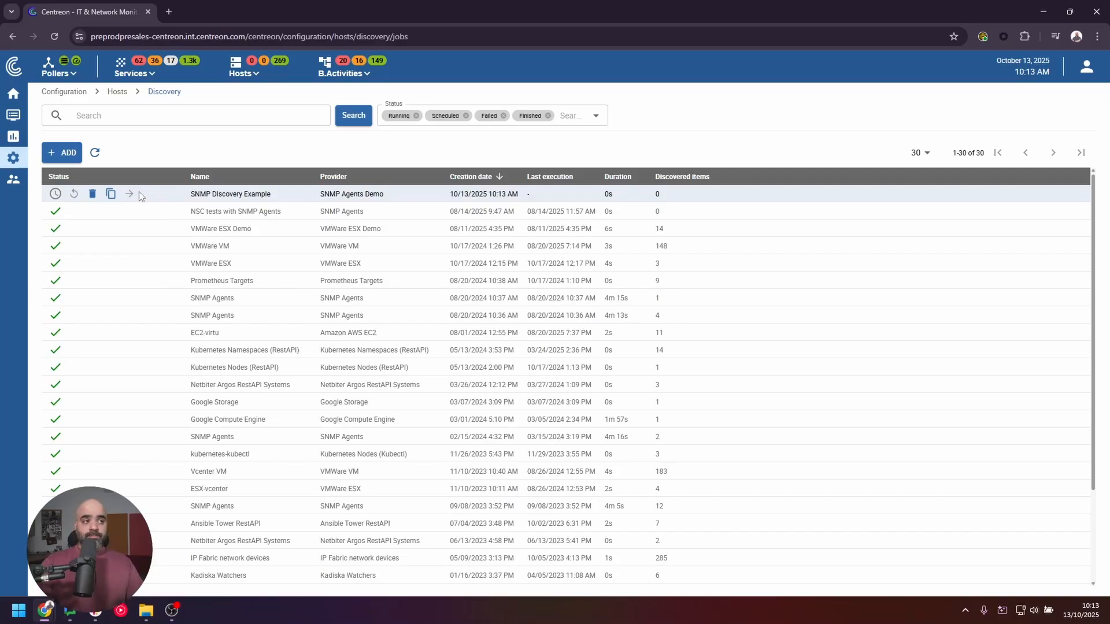
# Step: Refresh the job list, open the new SNMP job's results, and examine the raw data of host 01swcissta and the job's mappers
pyautogui.click(95, 153)
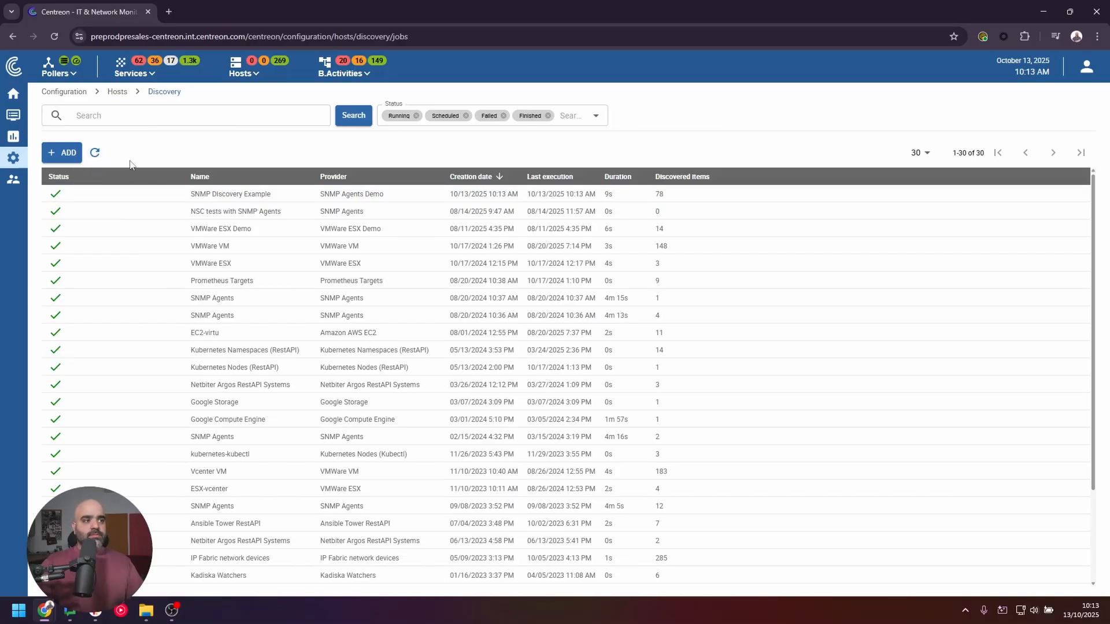
pyautogui.click(132, 193)
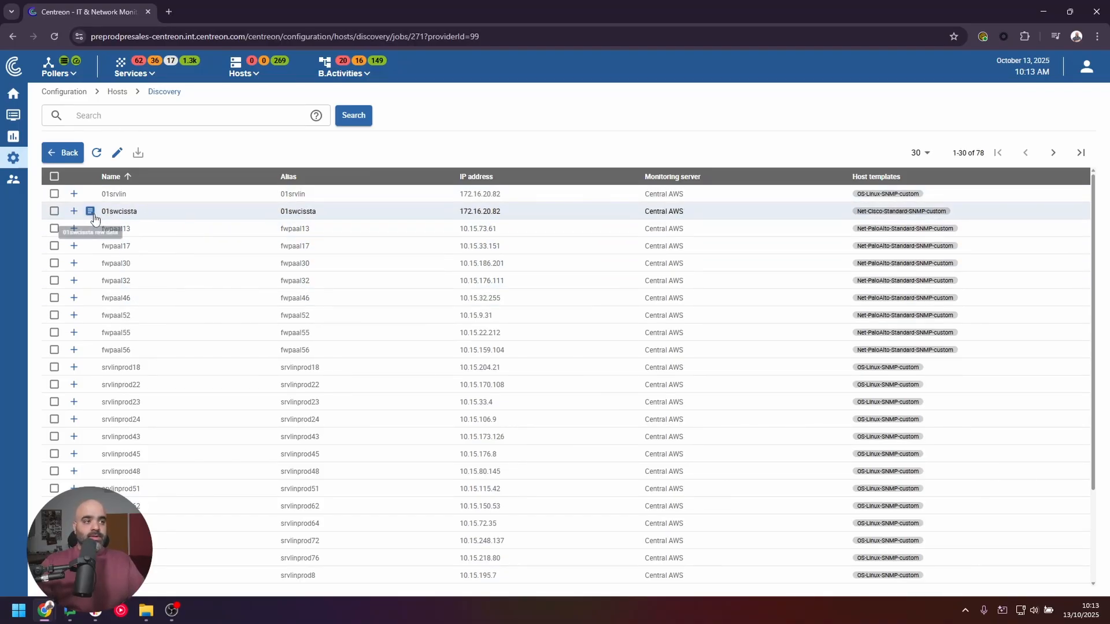
pyautogui.click(91, 211)
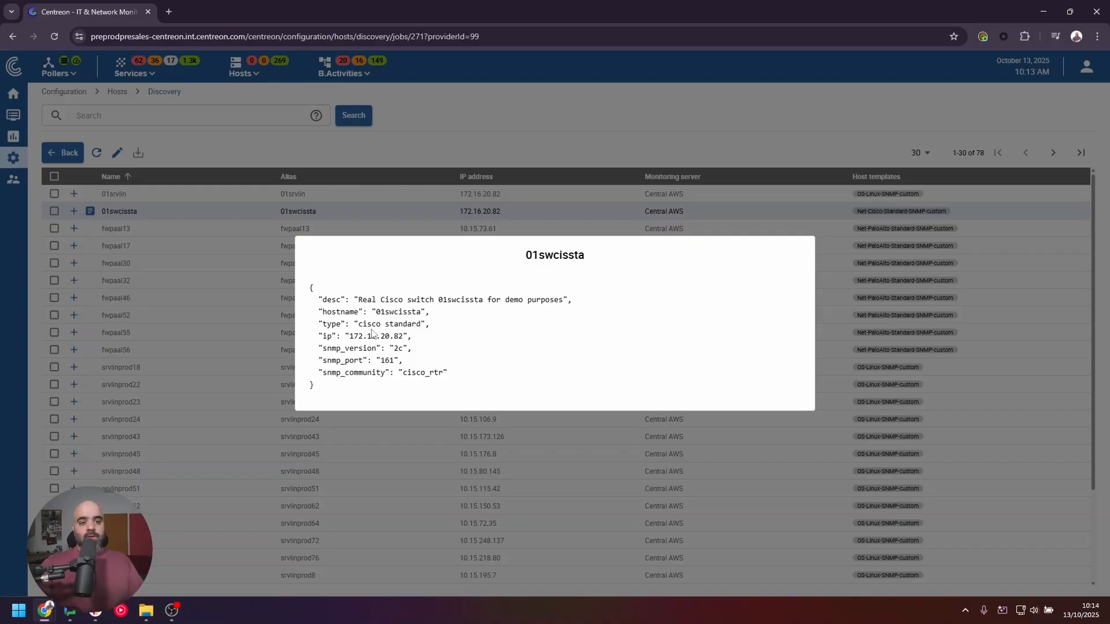
pyautogui.moveTo(359, 325); pyautogui.dragTo(420, 323)
pyautogui.click(996, 217)
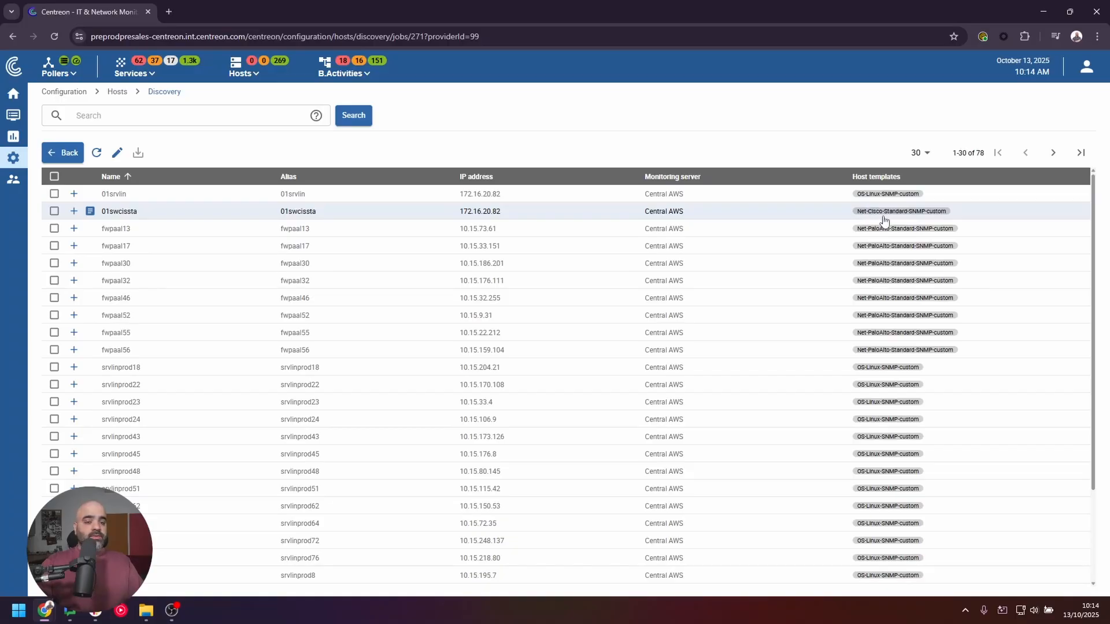
pyautogui.click(116, 153)
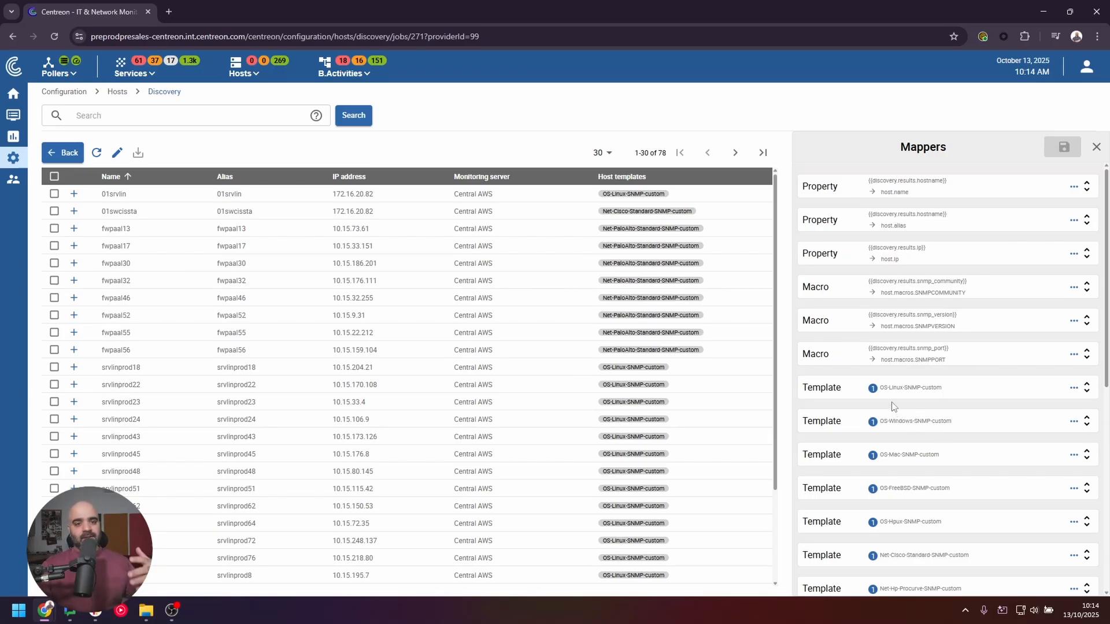
pyautogui.click(1095, 146)
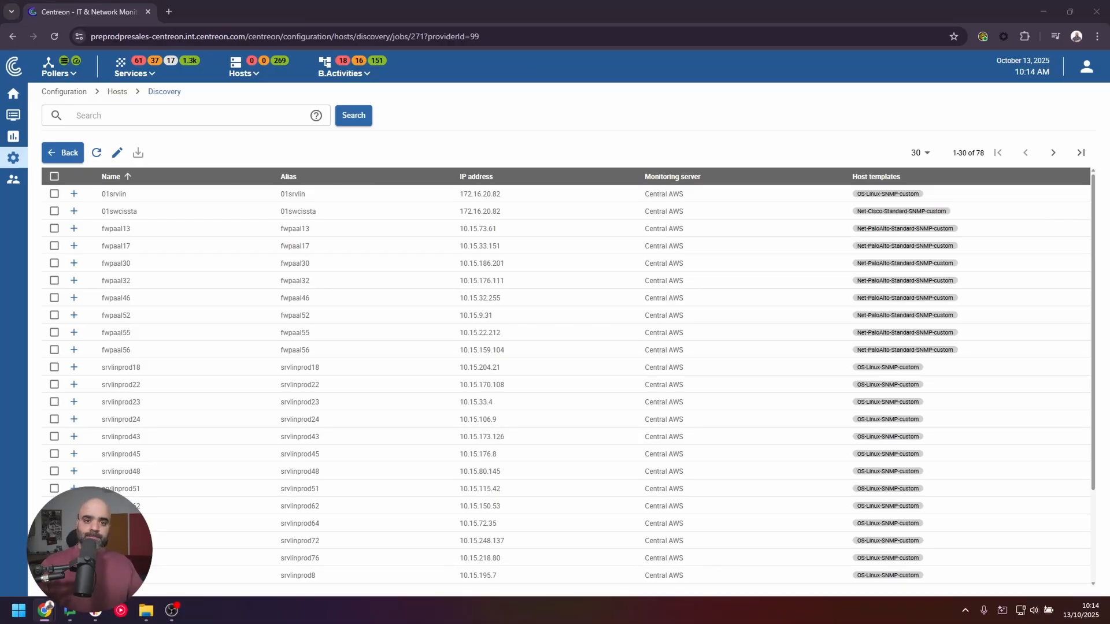
# Step: On the presales production server's host discovery page, start a new job named "EC2 Discovery"
pyautogui.moveTo(0, 509); pyautogui.dragTo(518, 239)
pyautogui.doubleClick(454, 238)
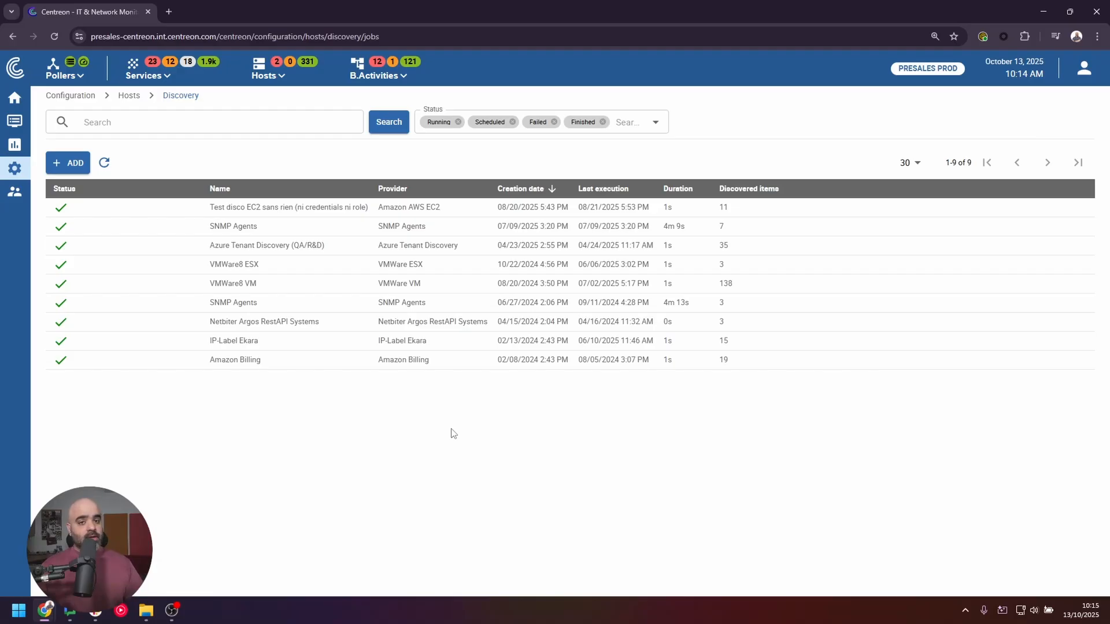
pyautogui.click(80, 166)
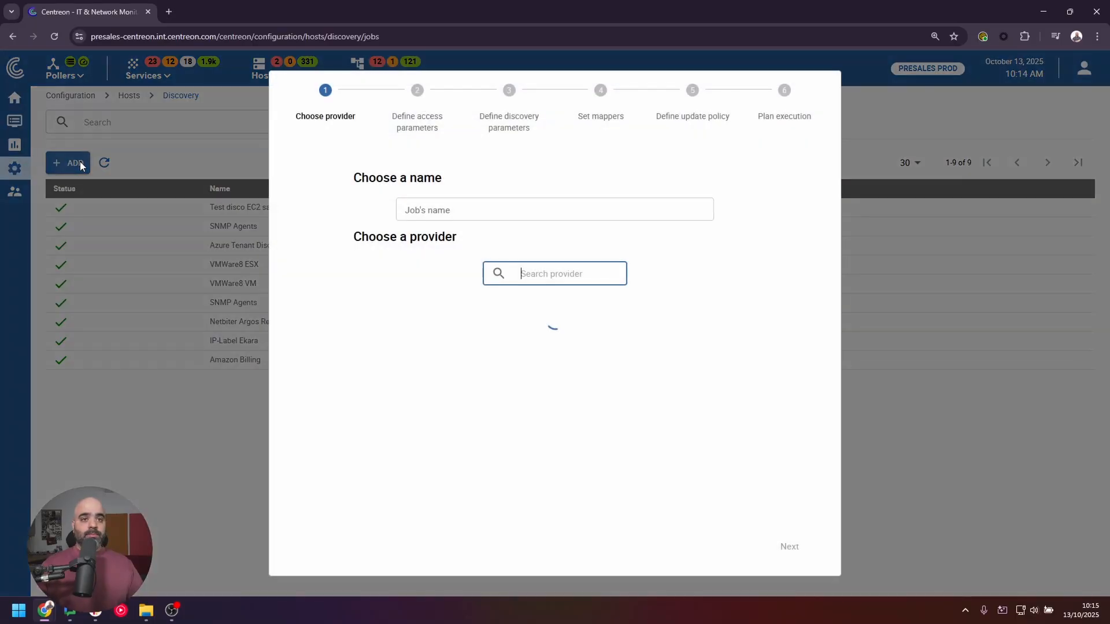
pyautogui.click(447, 206)
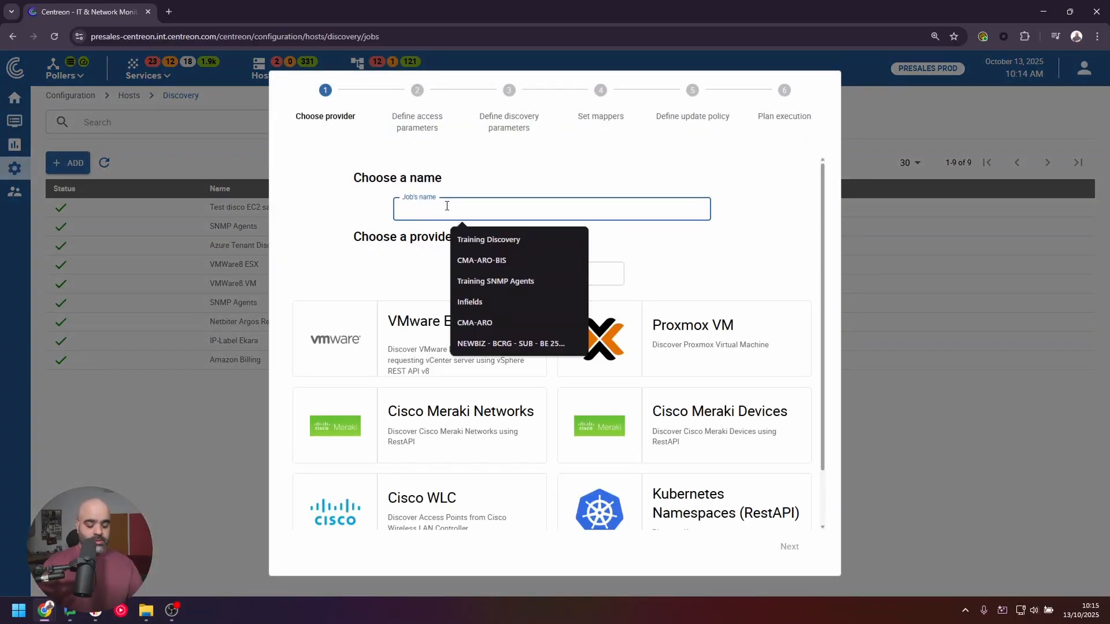
pyautogui.write('EC2')
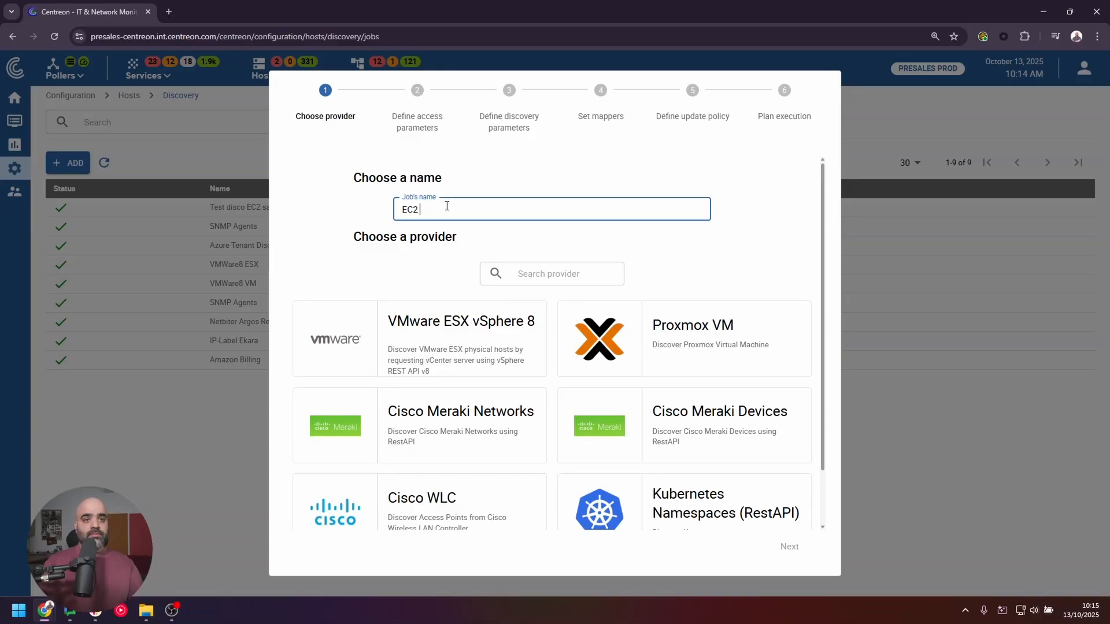
pyautogui.write(' Discovery')
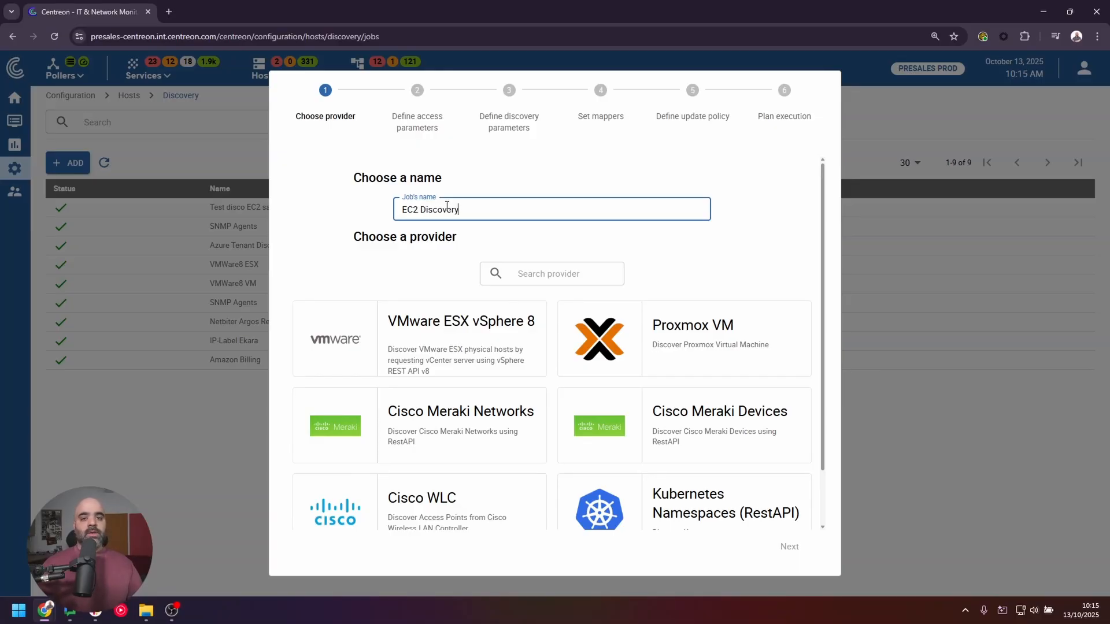
# Step: Search the providers for "EC2", choose Amazon AWS EC2 for the job, and continue to the access parameters
pyautogui.click(545, 274)
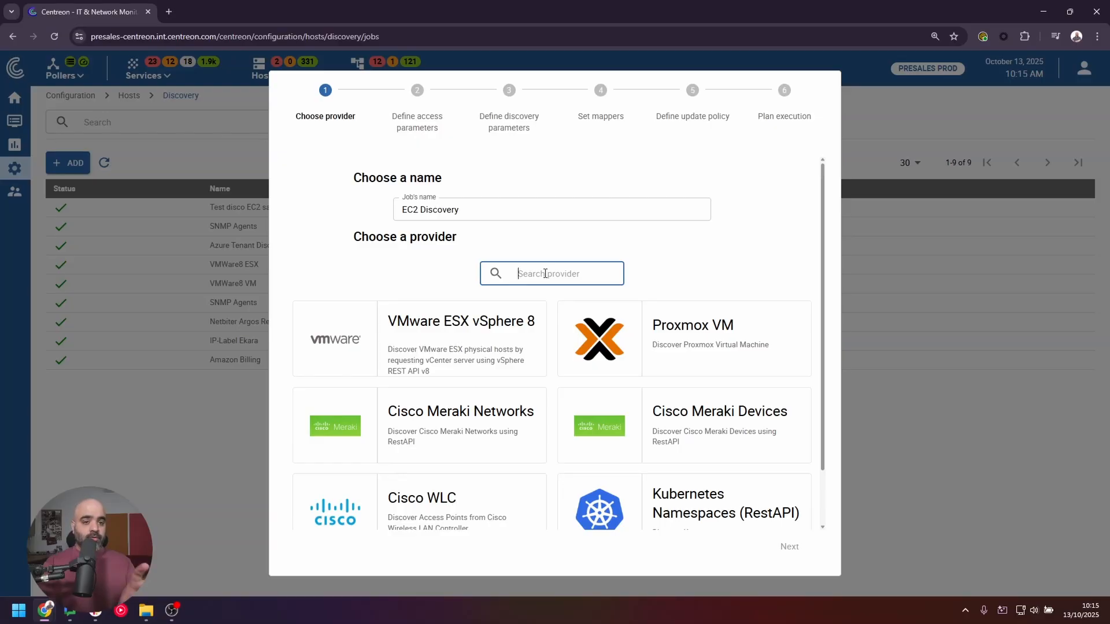
pyautogui.scroll(-1, 671, 420)
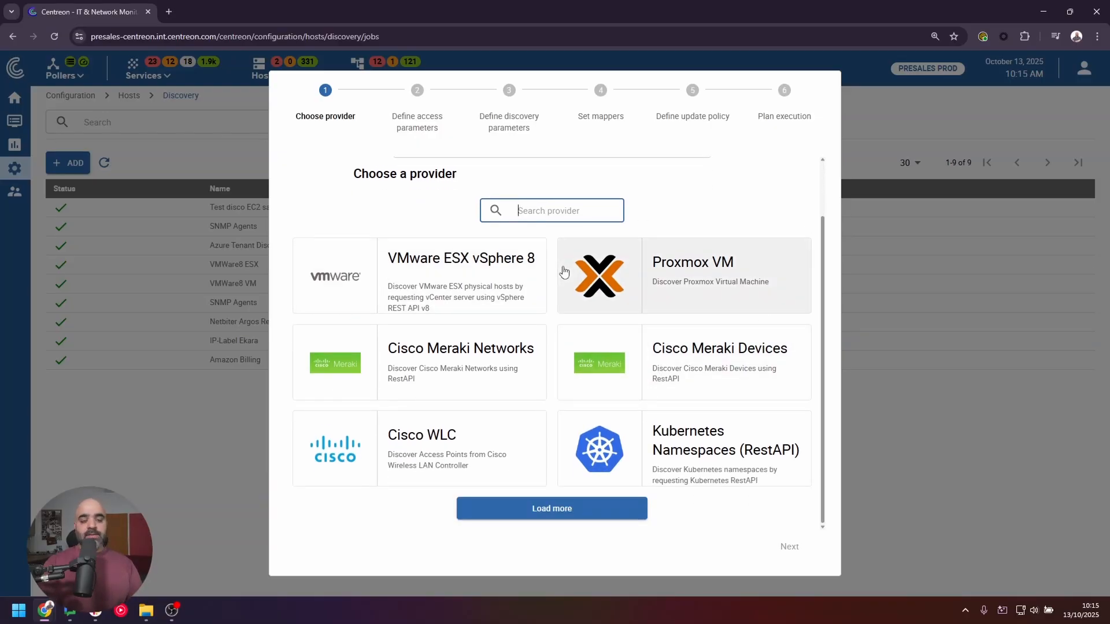
pyautogui.write('EC2')
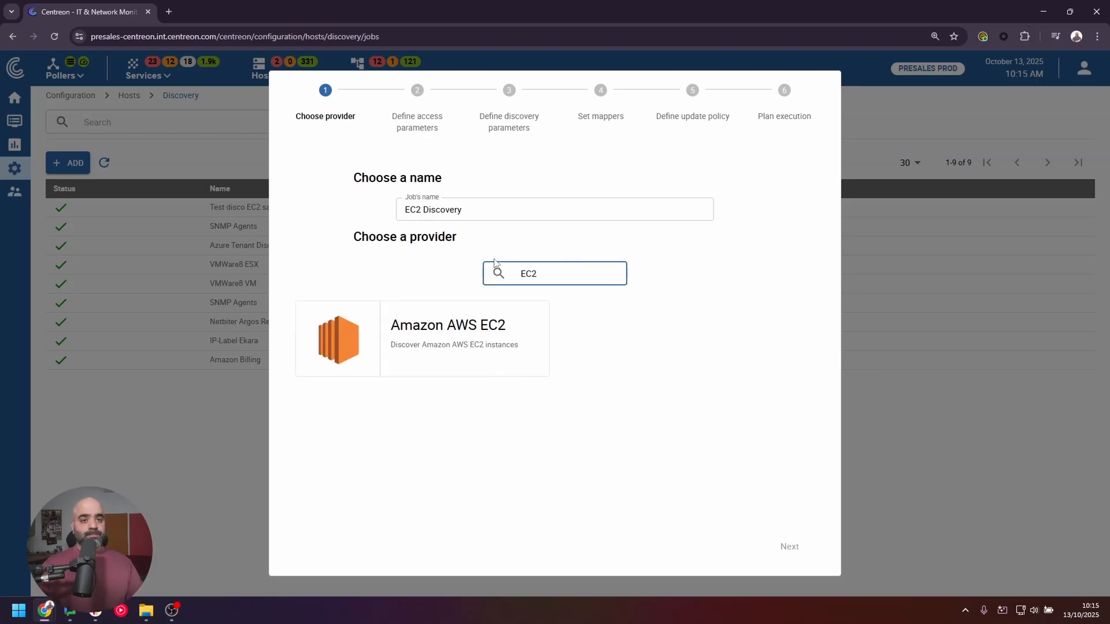
pyautogui.click(360, 333)
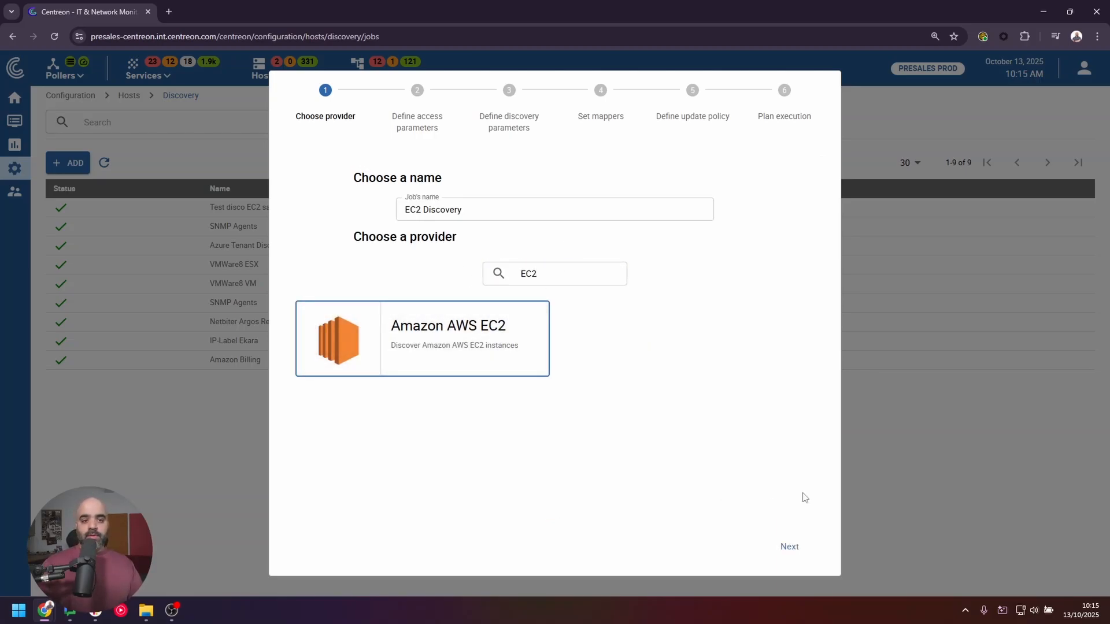
pyautogui.click(789, 546)
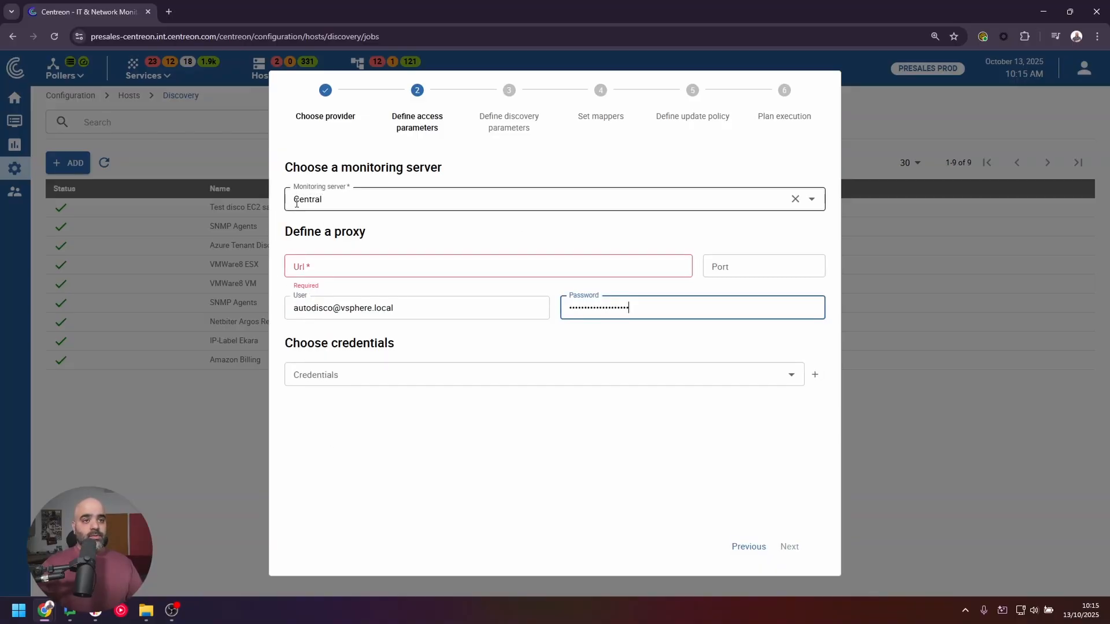
# Step: Clear the prefilled proxy user and password, select the aws-api-key credentials, and continue to the discovery parameters
pyautogui.tripleClick(376, 308)
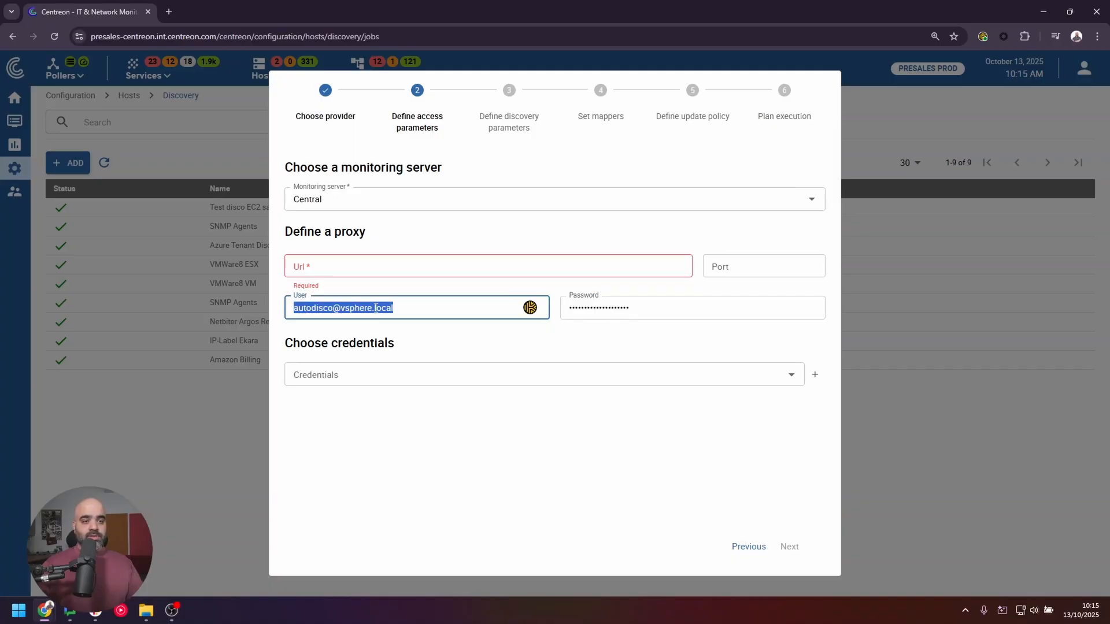
pyautogui.press('BackSpace')
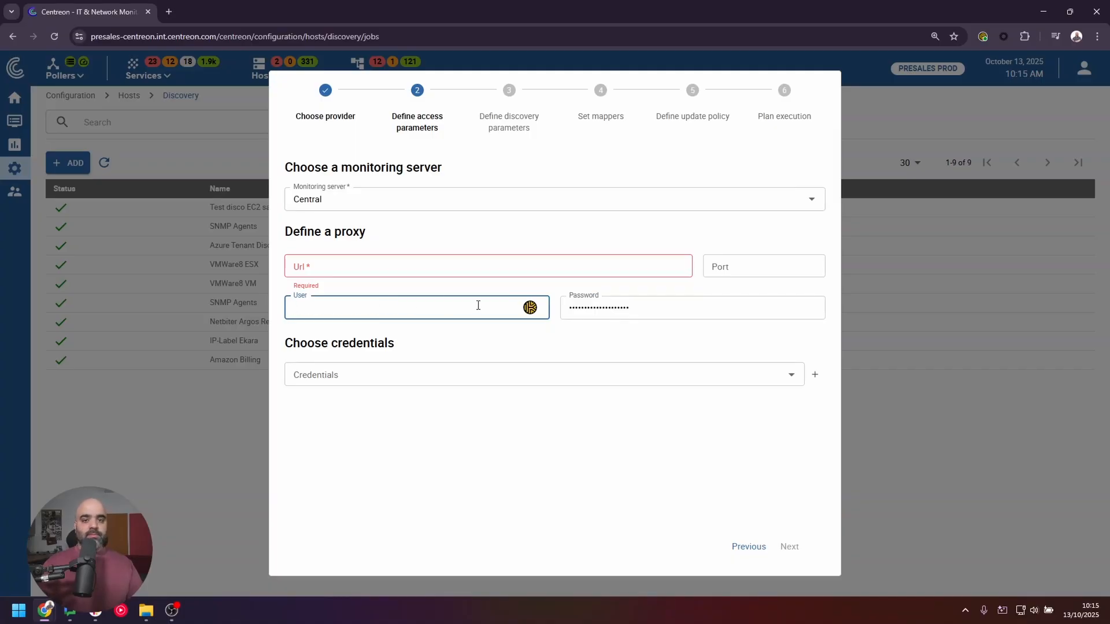
pyautogui.tripleClick(648, 310)
pyautogui.press('BackSpace')
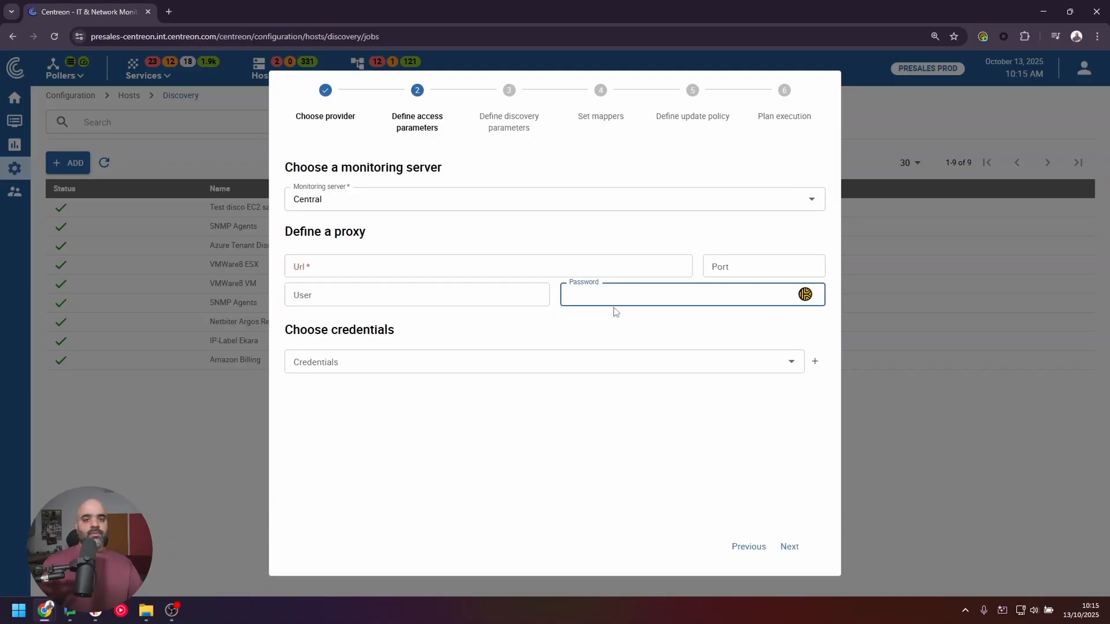
pyautogui.click(345, 362)
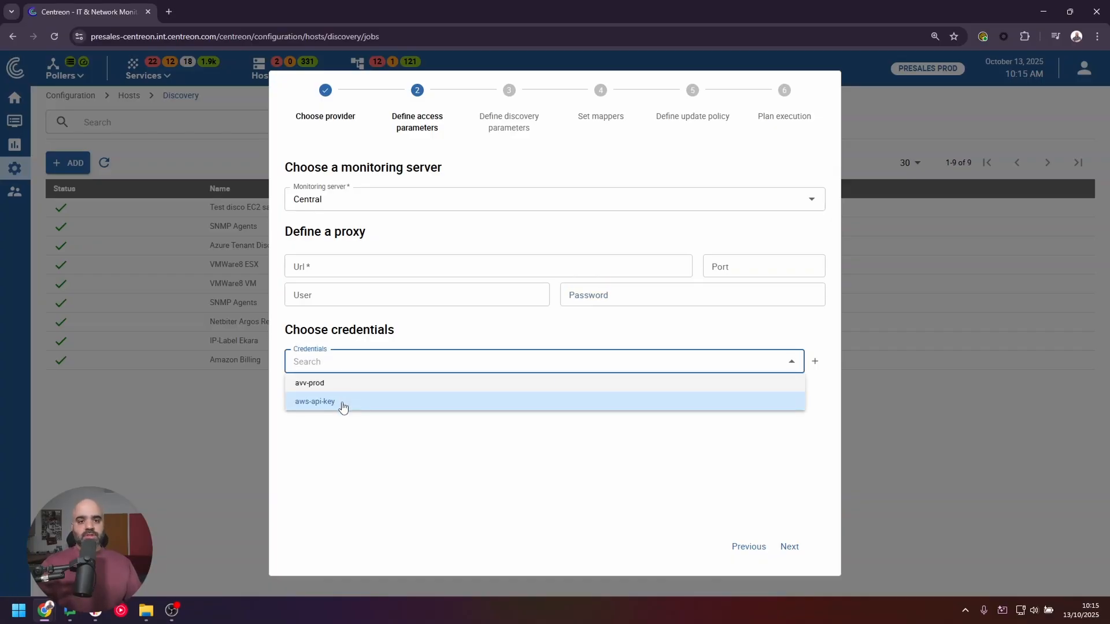
pyautogui.click(343, 406)
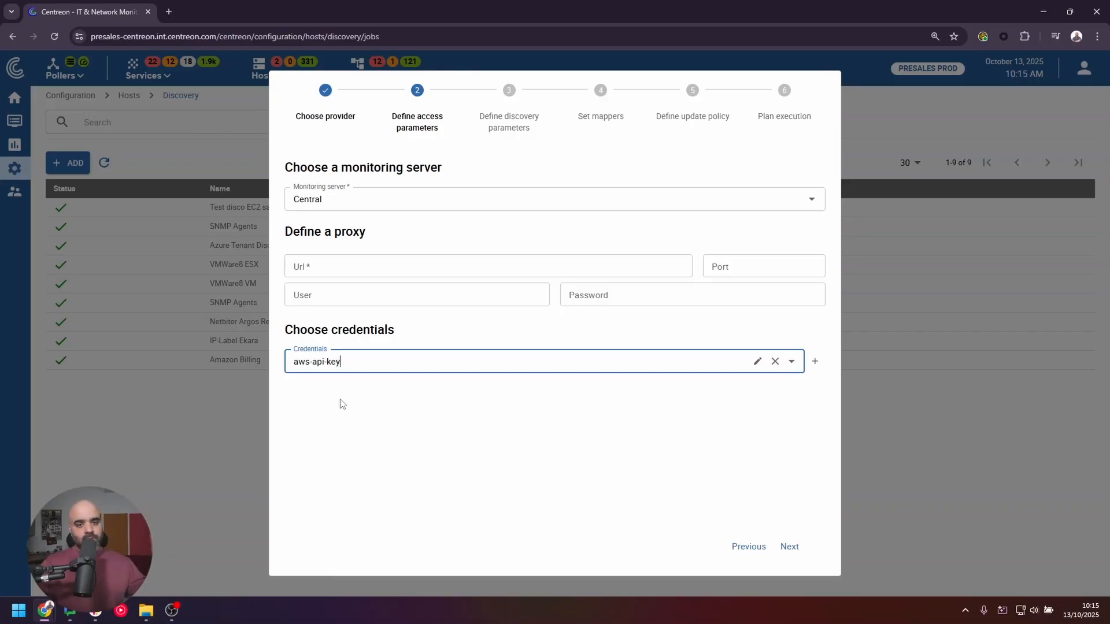
pyautogui.click(790, 548)
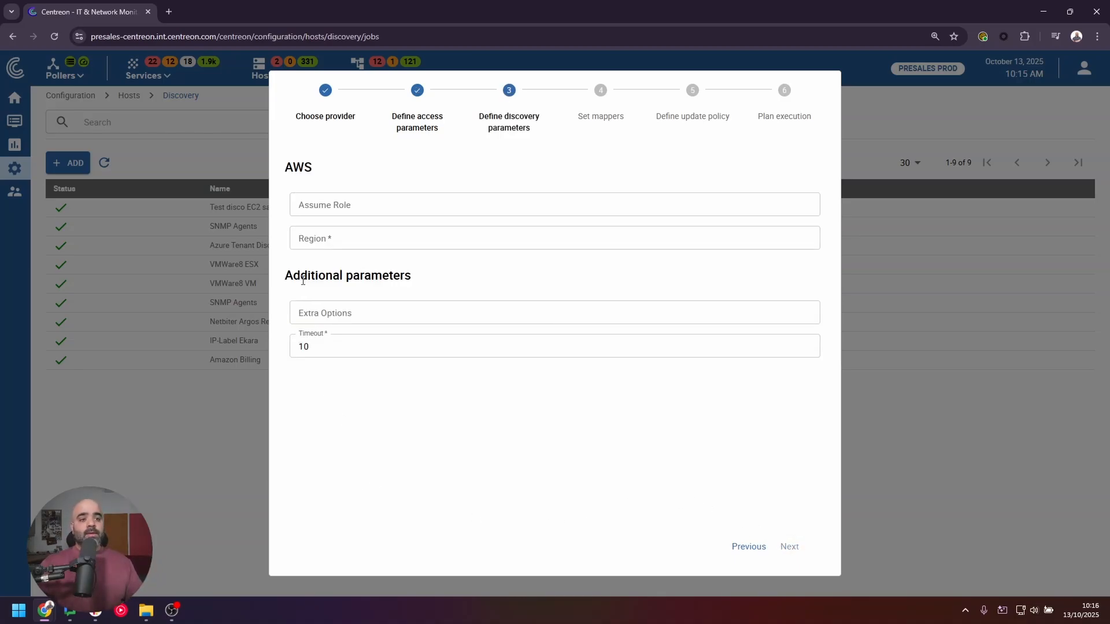
# Step: Set the AWS region to eu-west-1 and continue to the mappers
pyautogui.click(324, 241)
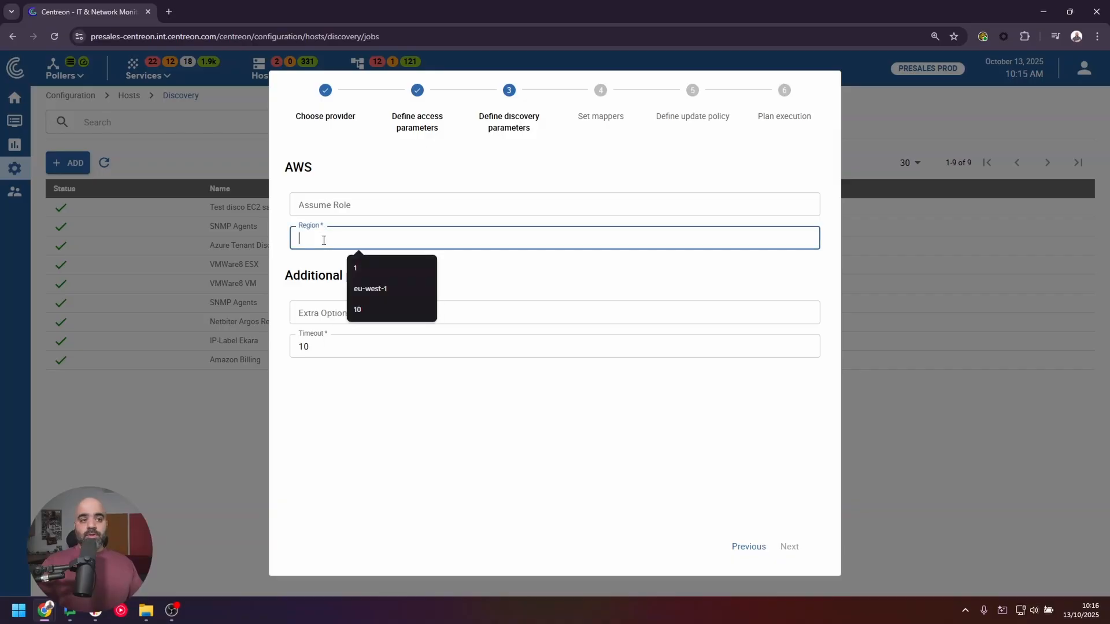
pyautogui.click(409, 284)
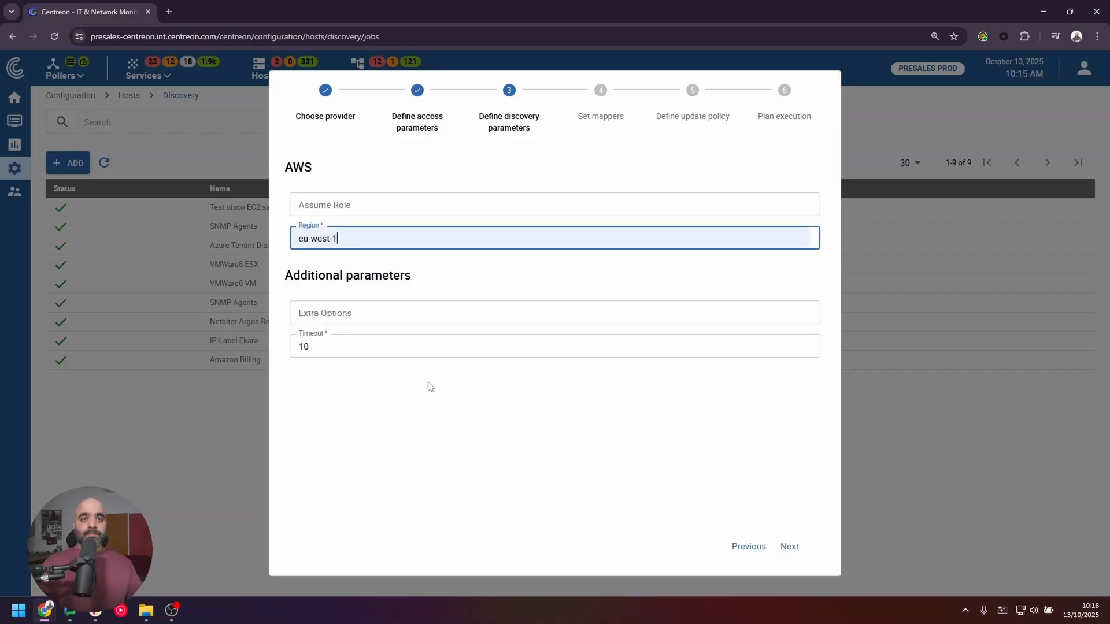
pyautogui.click(788, 546)
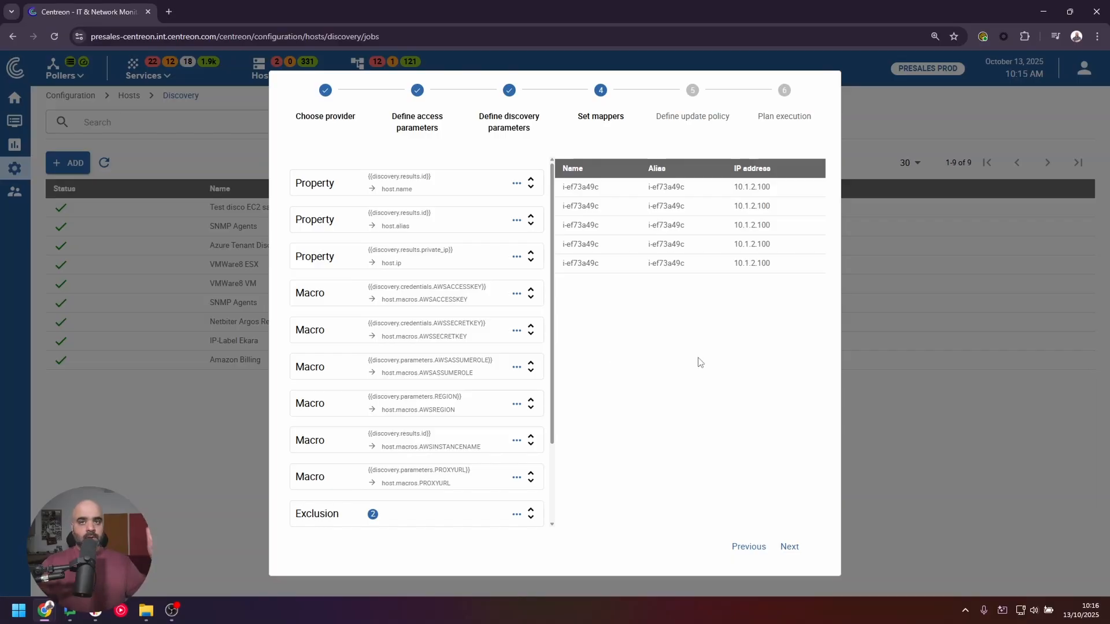
# Step: Accept the default mappers, manual analysis and immediate execution, and finish creating the EC2 discovery job
pyautogui.click(788, 545)
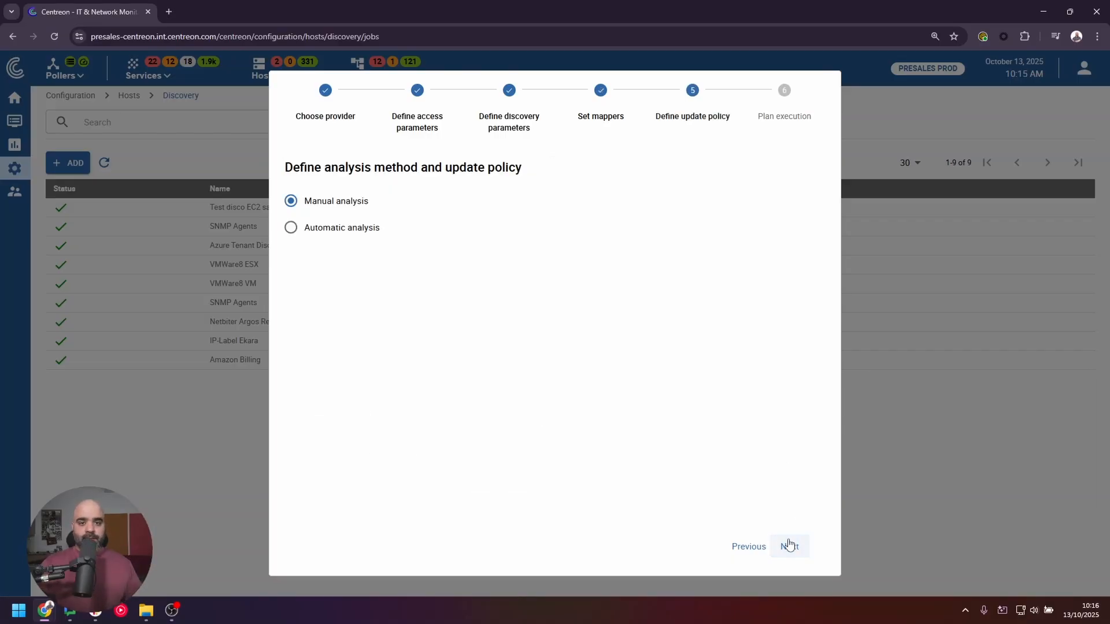
pyautogui.click(789, 545)
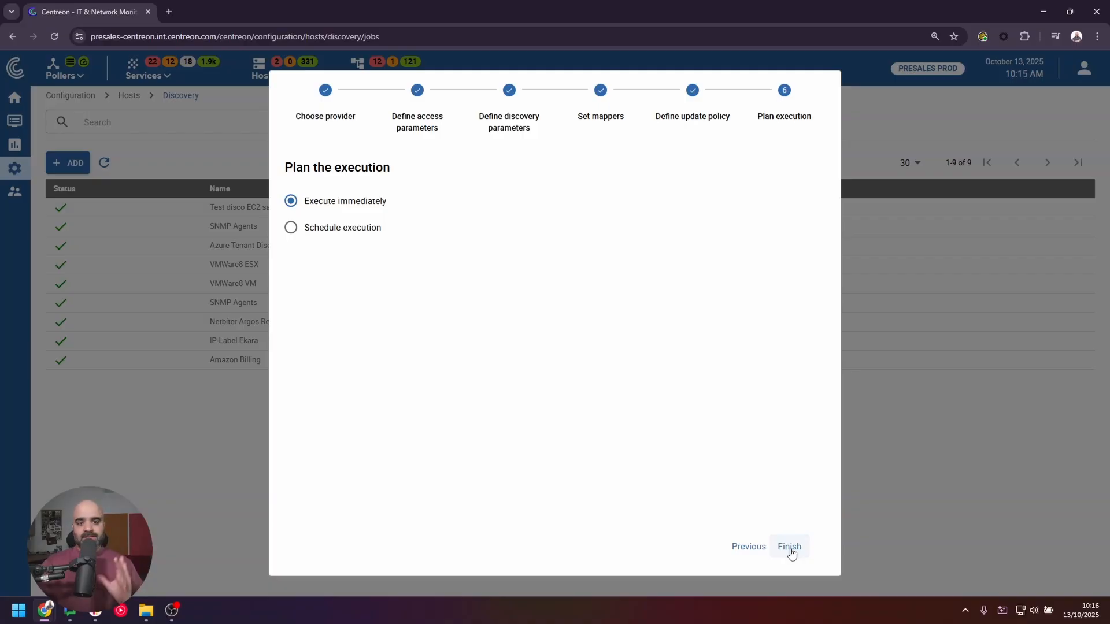
pyautogui.click(790, 548)
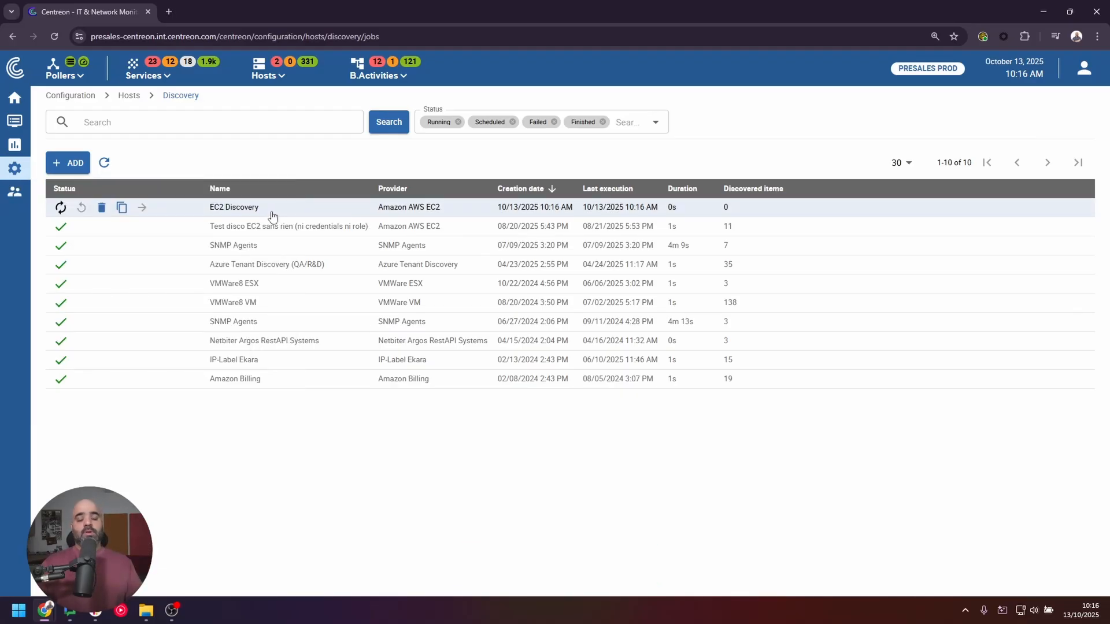
# Step: Refresh the job list, open the EC2 Discovery results, and examine the raw data of host i-00d3426d2b1bdd305
pyautogui.click(103, 170)
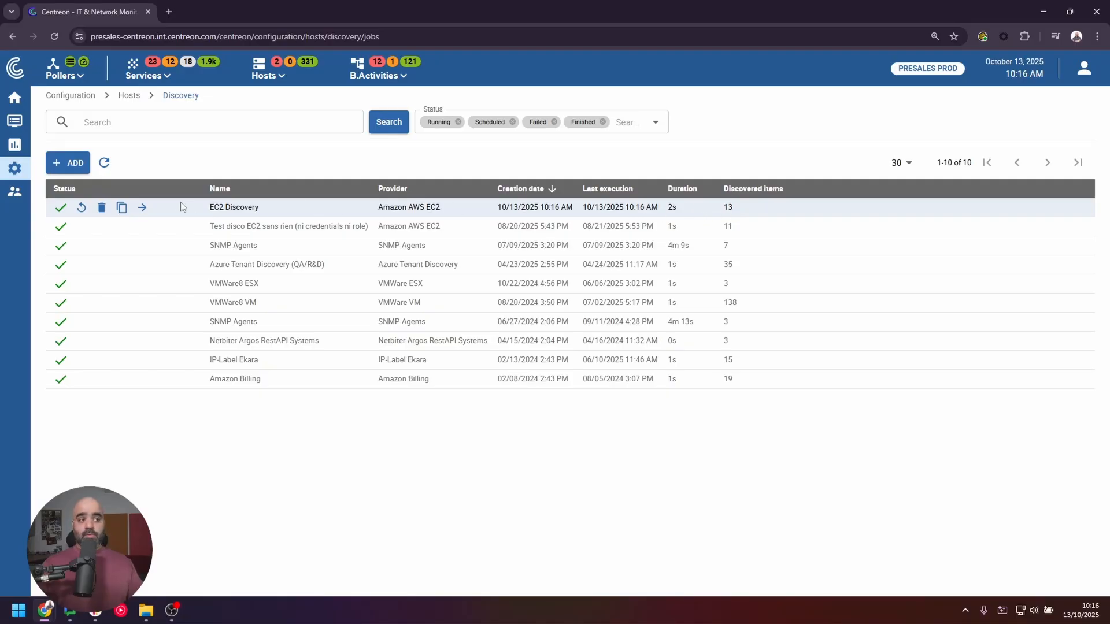
pyautogui.click(144, 208)
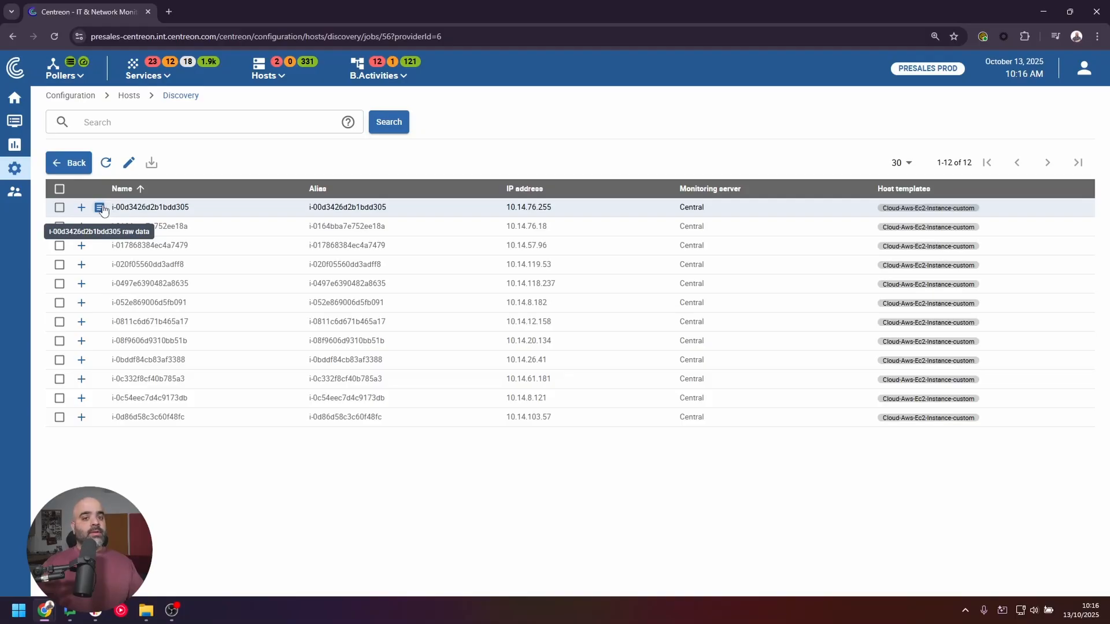
pyautogui.click(101, 208)
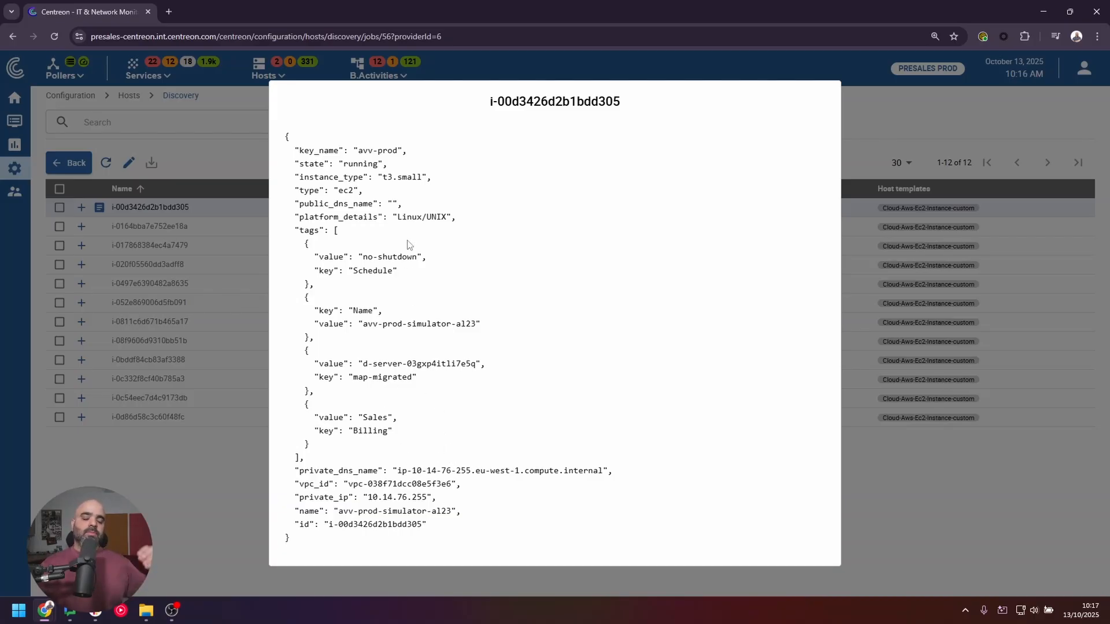
pyautogui.click(203, 496)
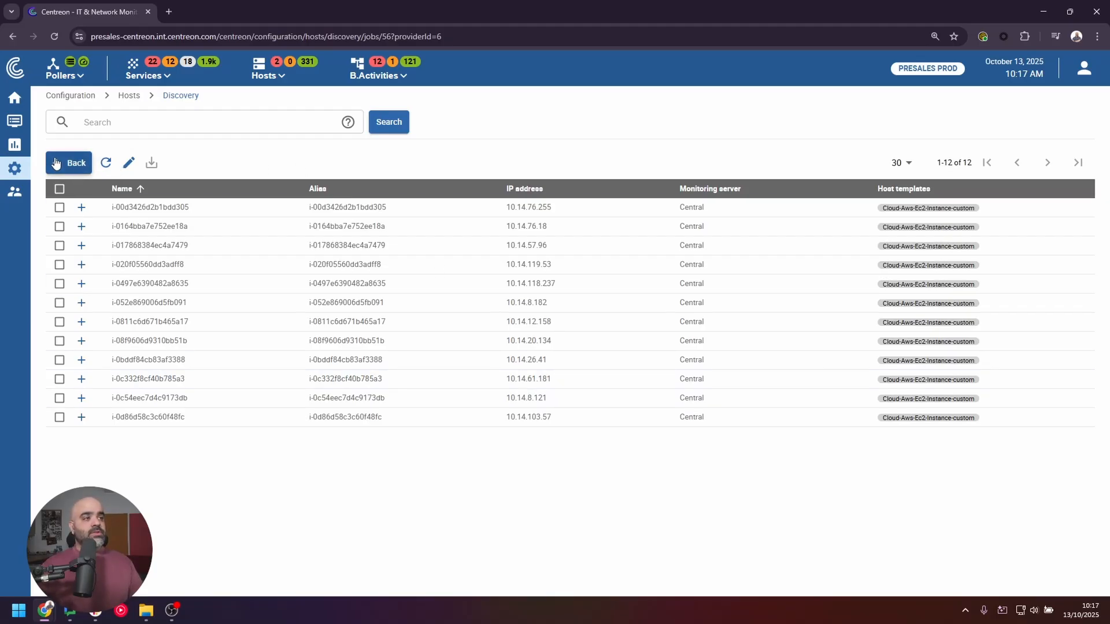
# Step: On the service auto discovery scan page, scan host avv-prod-centreon-el9 with the OS-Linux-SNMP-Processes-Name rule
pyautogui.moveTo(20, 169)
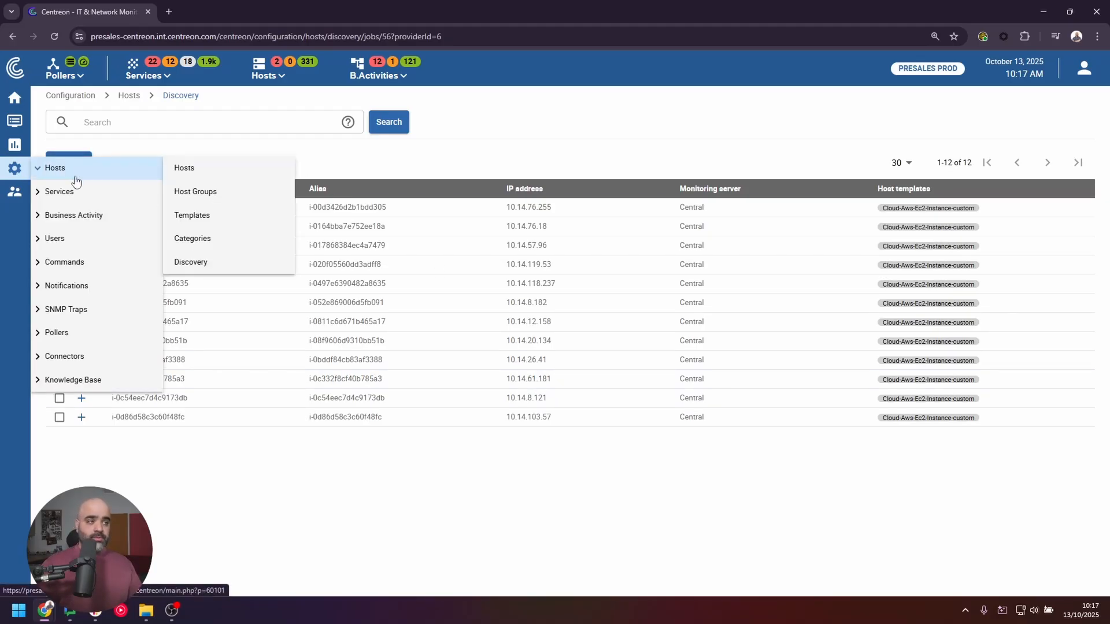
pyautogui.moveTo(76, 191)
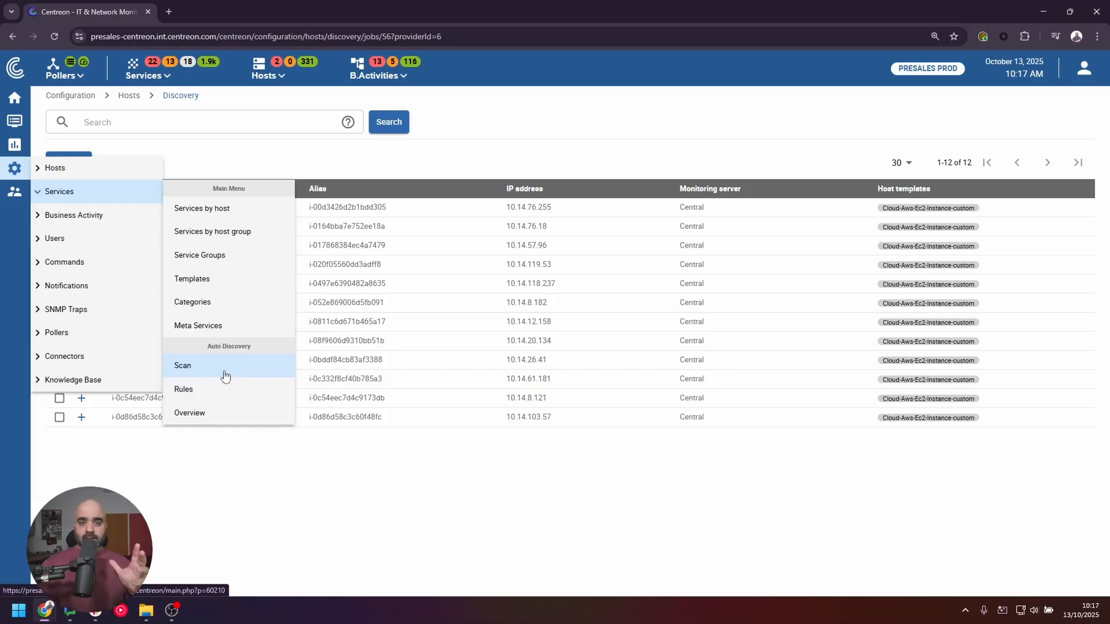
pyautogui.click(226, 376)
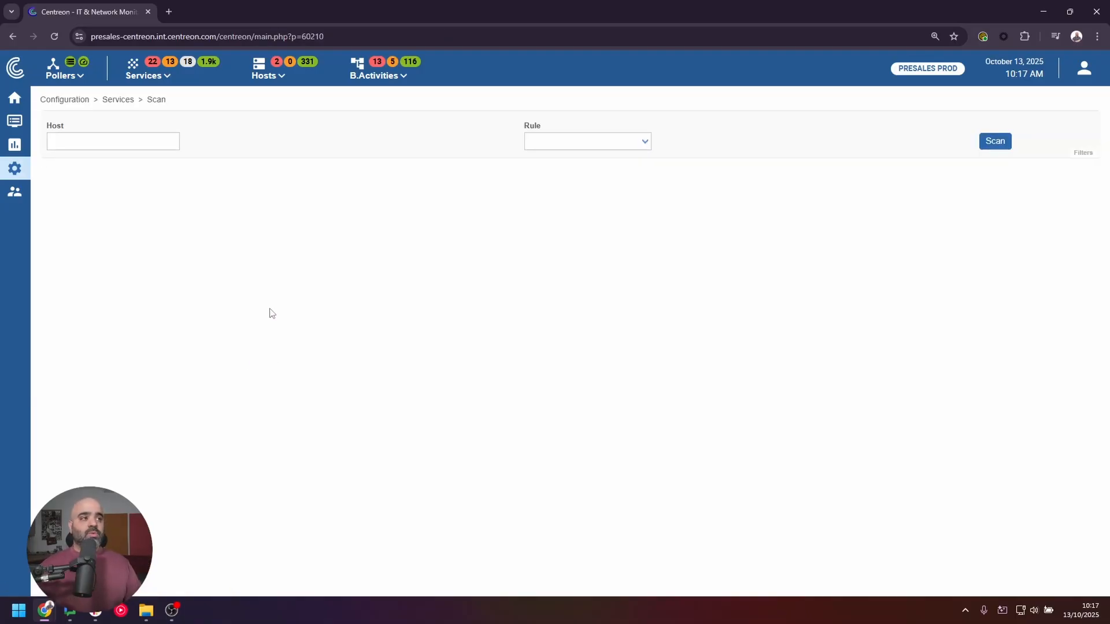
pyautogui.click(104, 145)
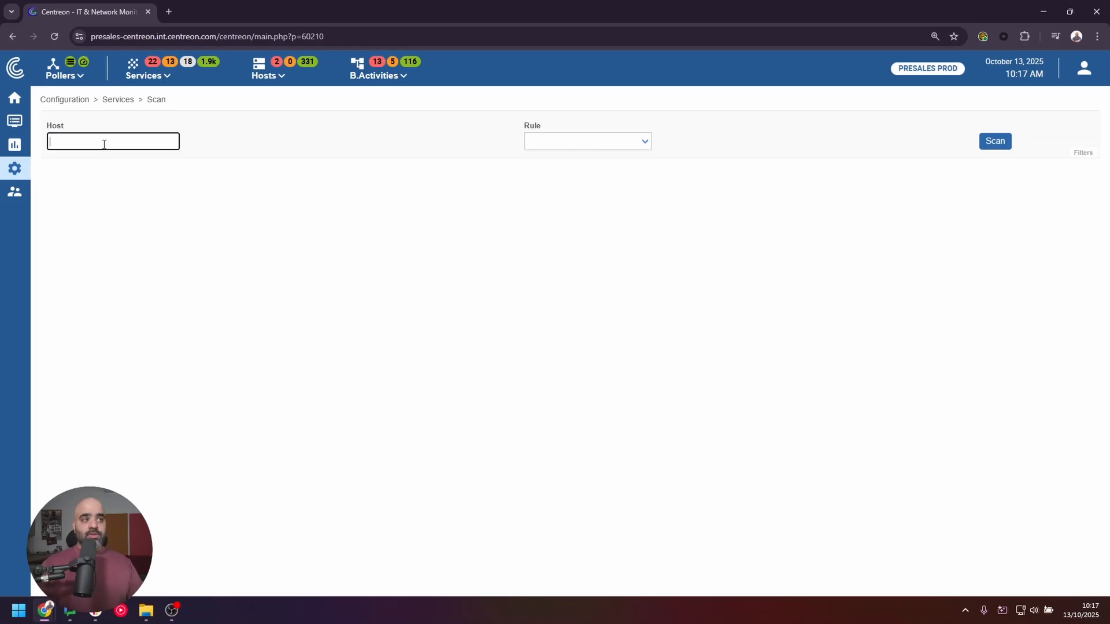
pyautogui.write('avv-prod-centreon-el9')
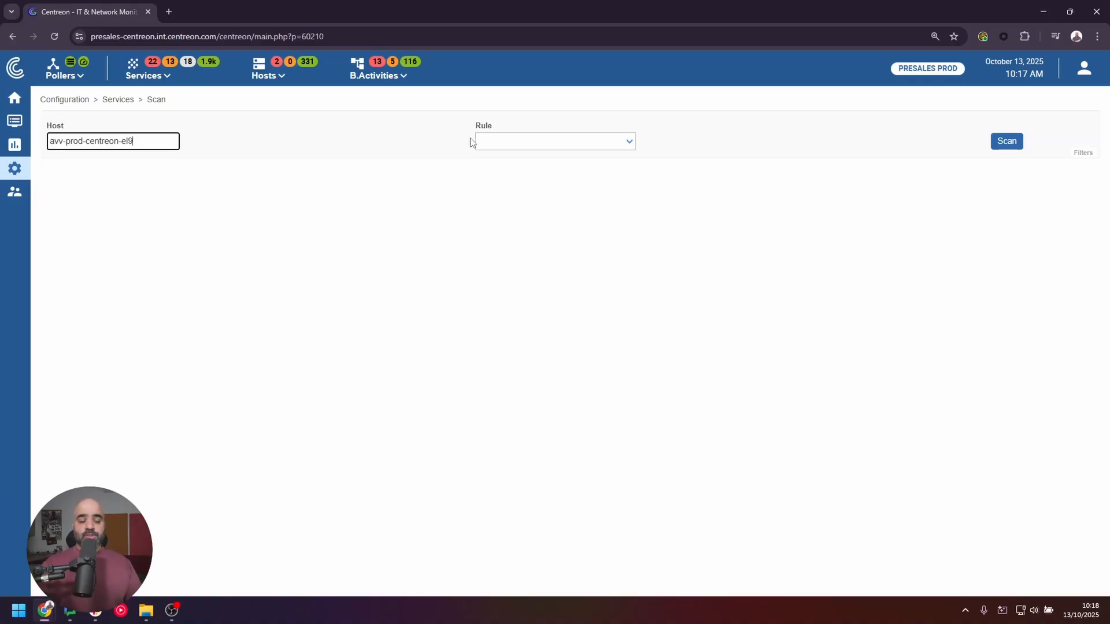
pyautogui.click(630, 145)
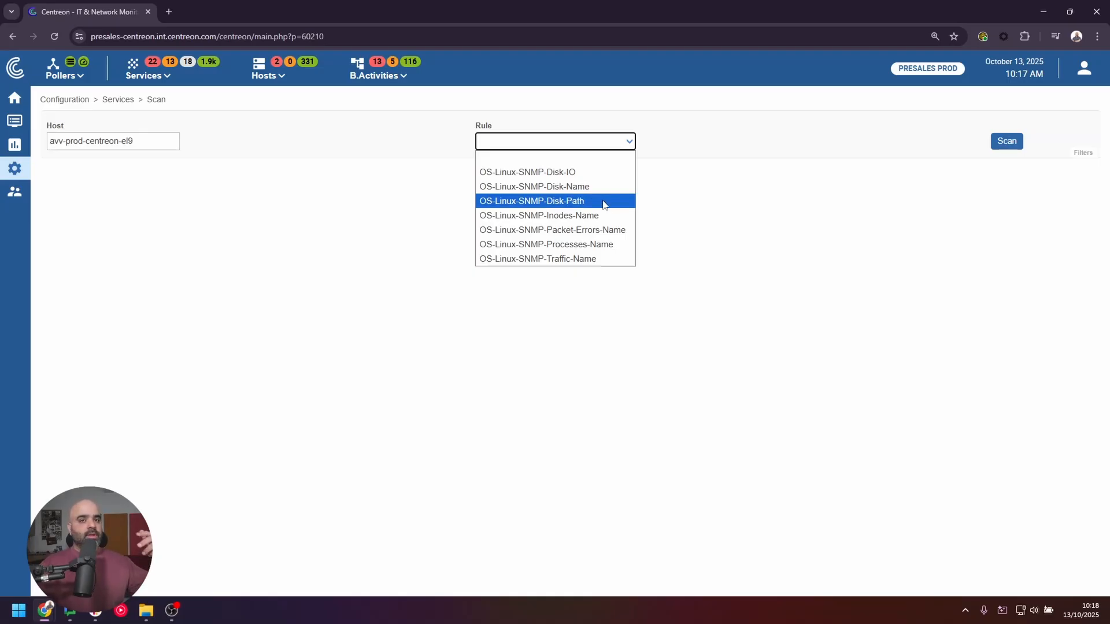
pyautogui.click(612, 244)
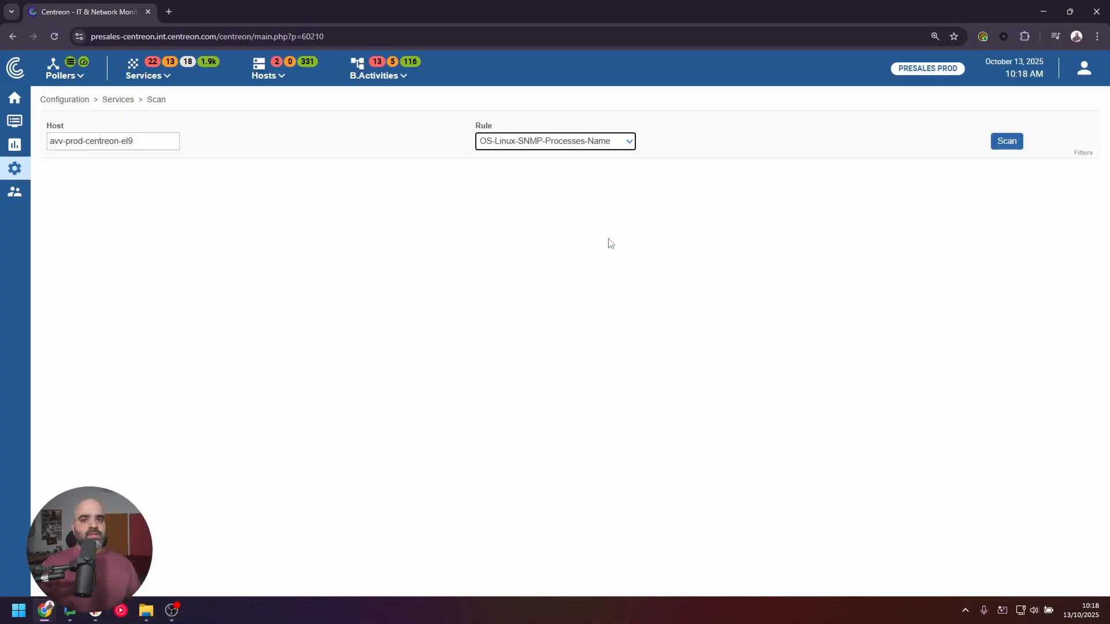
pyautogui.click(1006, 145)
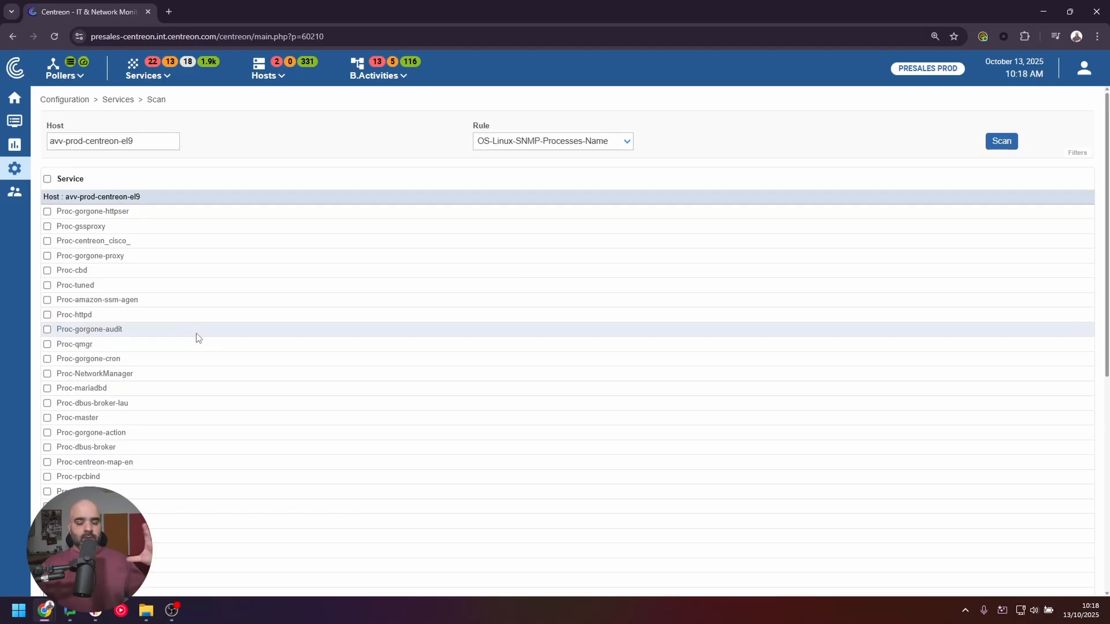
# Step: Select the Proc-perl service in the scan results
pyautogui.scroll(-1, 196, 339)
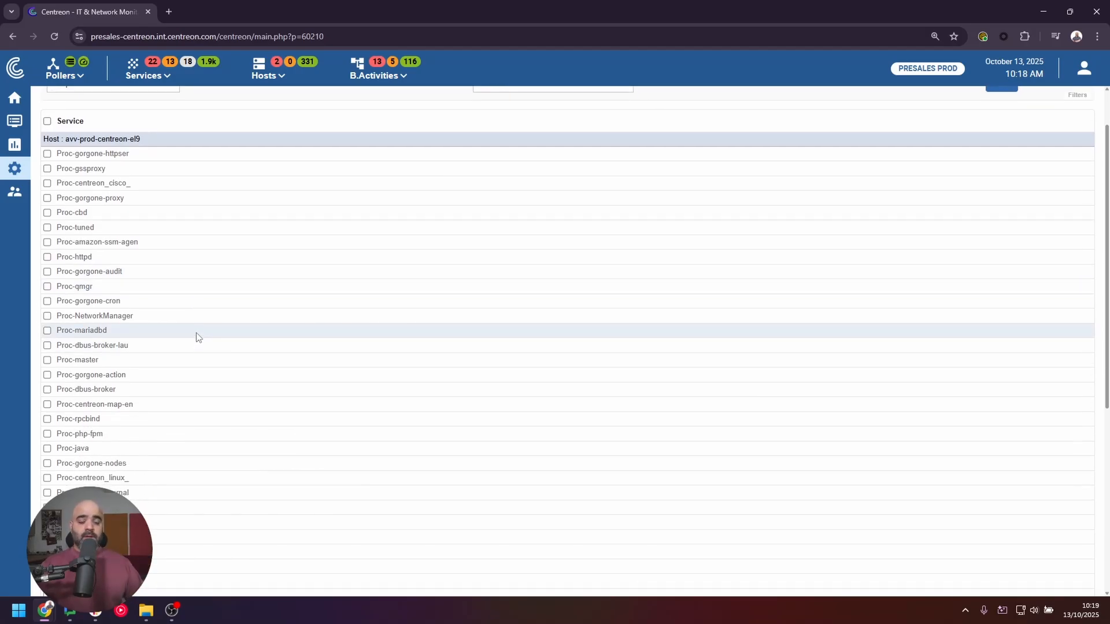
pyautogui.scroll(-5, 196, 339)
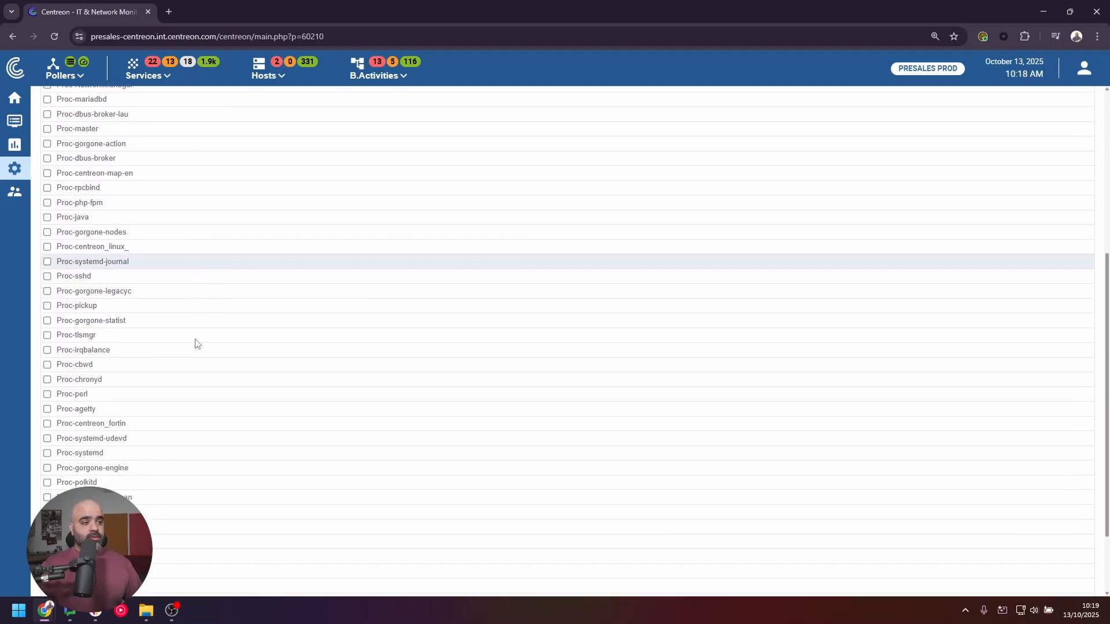
pyautogui.scroll(-1, 194, 345)
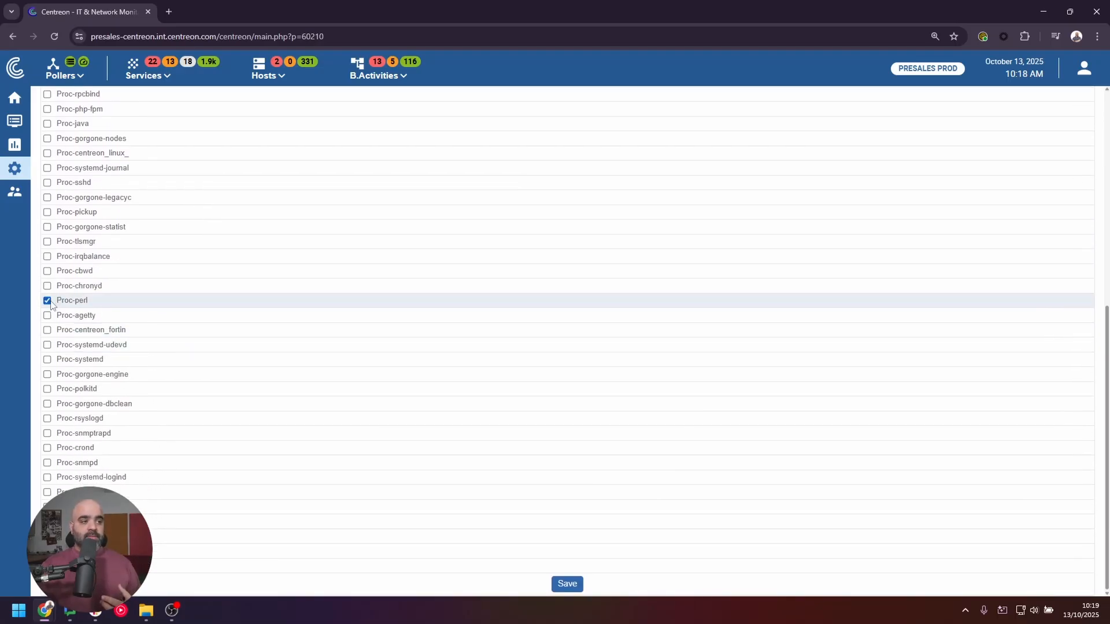